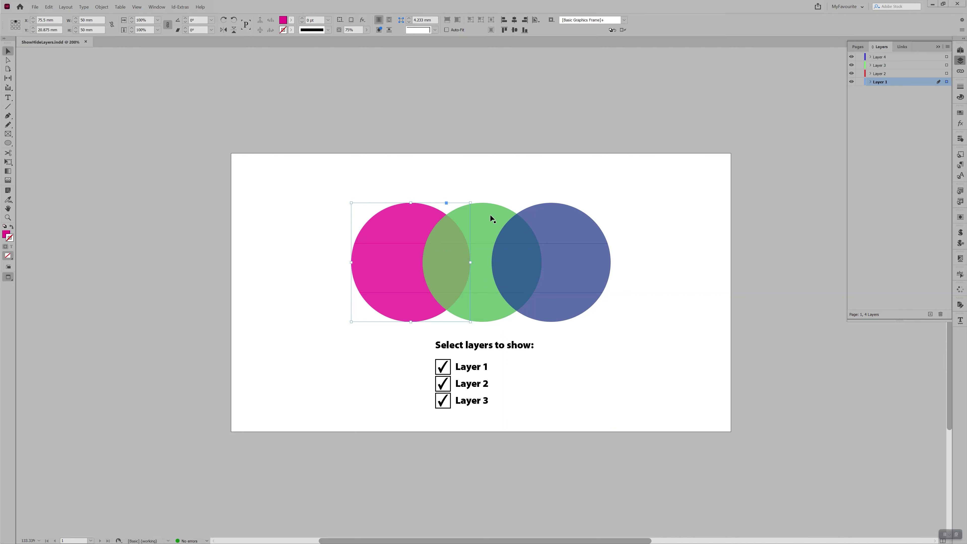
Select the magenta, green and blue circles in turn to check which layer each one is on.
click(490, 218)
click(395, 224)
click(488, 224)
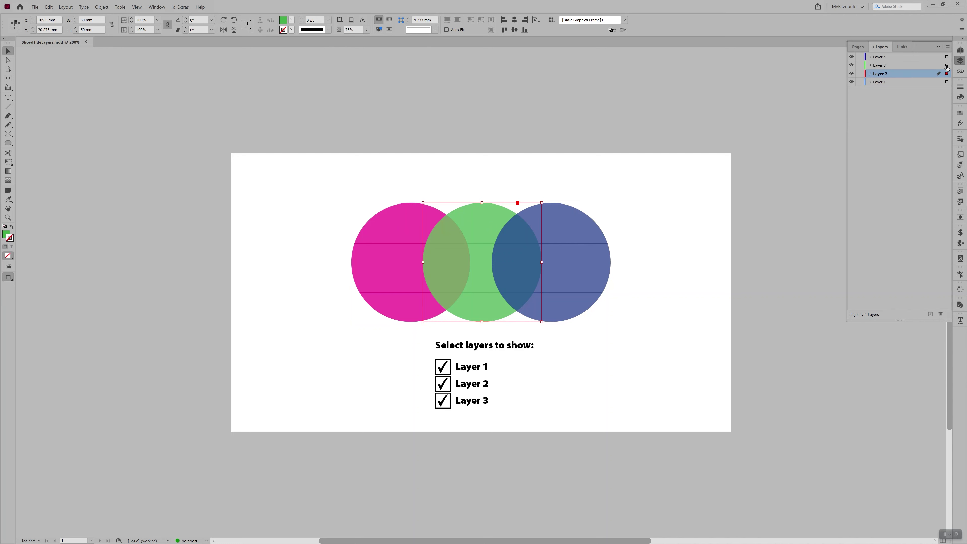
click(557, 227)
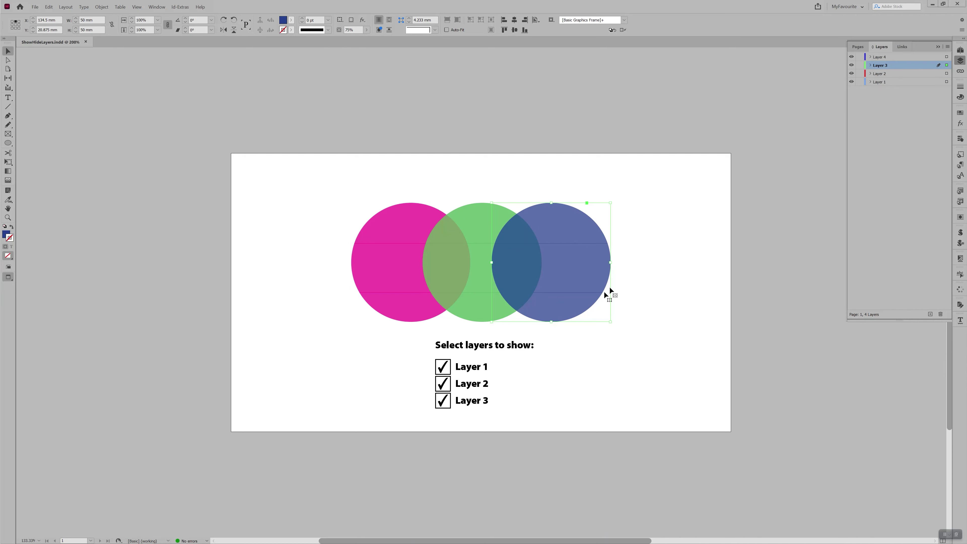
Shorten the "Select layers to show:" text frame from its lower edge to a height of about 32.5 mm.
click(523, 367)
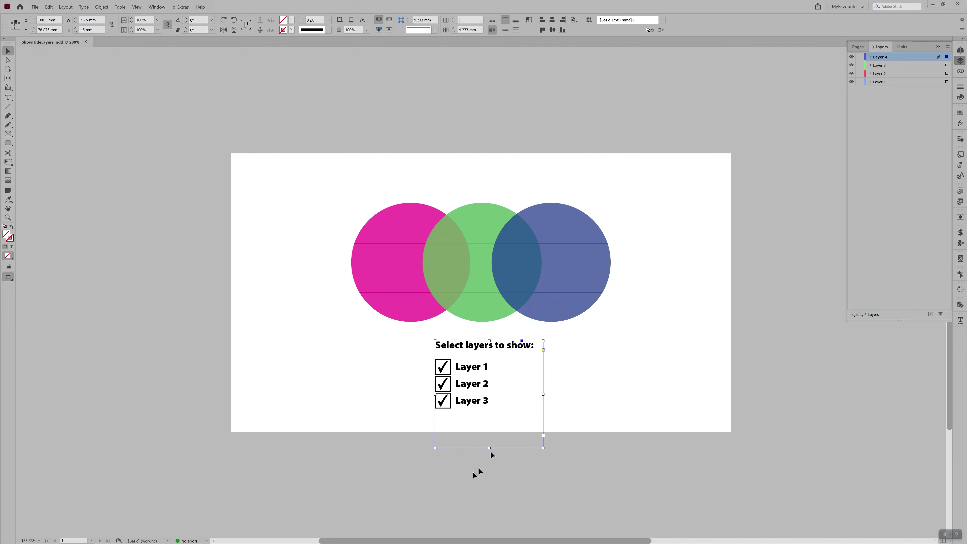
drag(489, 447, 488, 417)
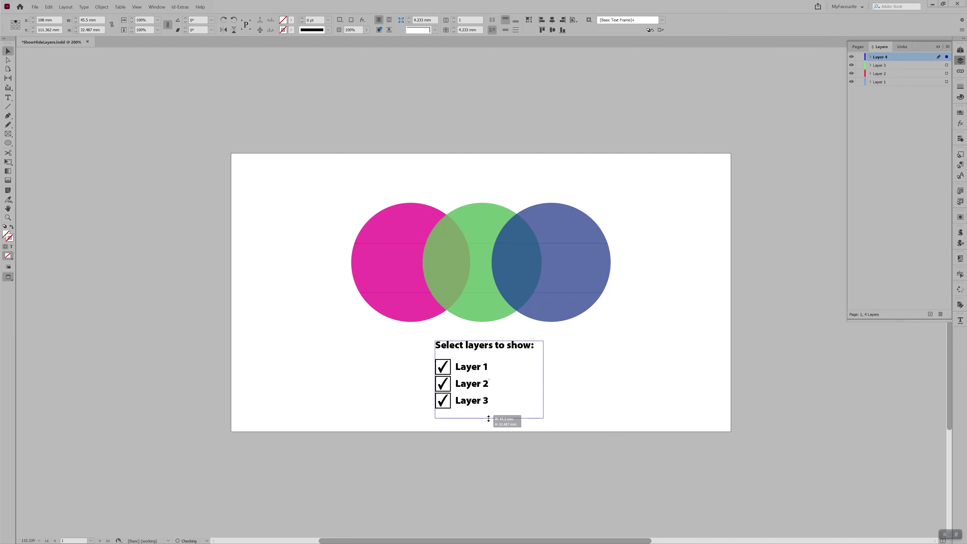
Show hidden characters and leave preview mode to reveal the text marks and anchored checkboxes in the layer list.
double_click(472, 368)
double_click(476, 369)
click(472, 383)
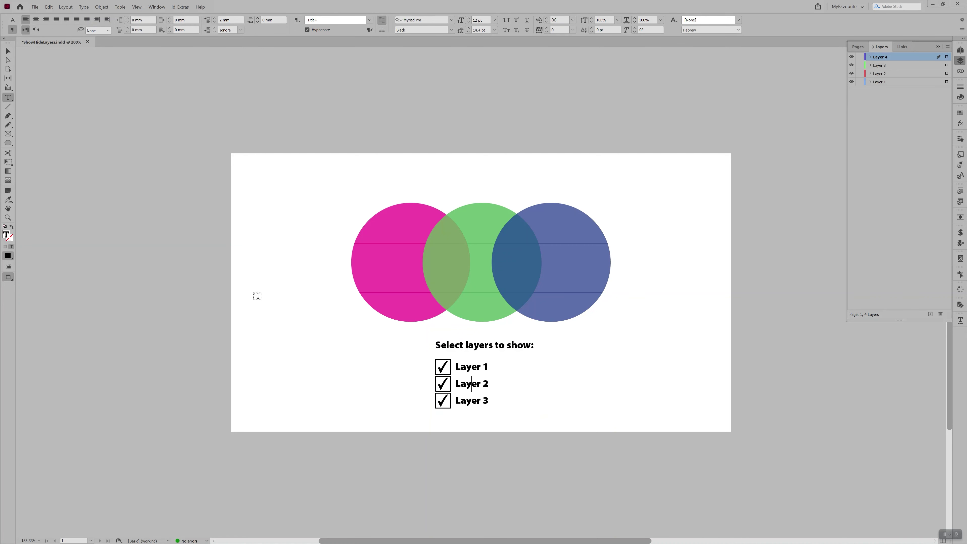
click(8, 267)
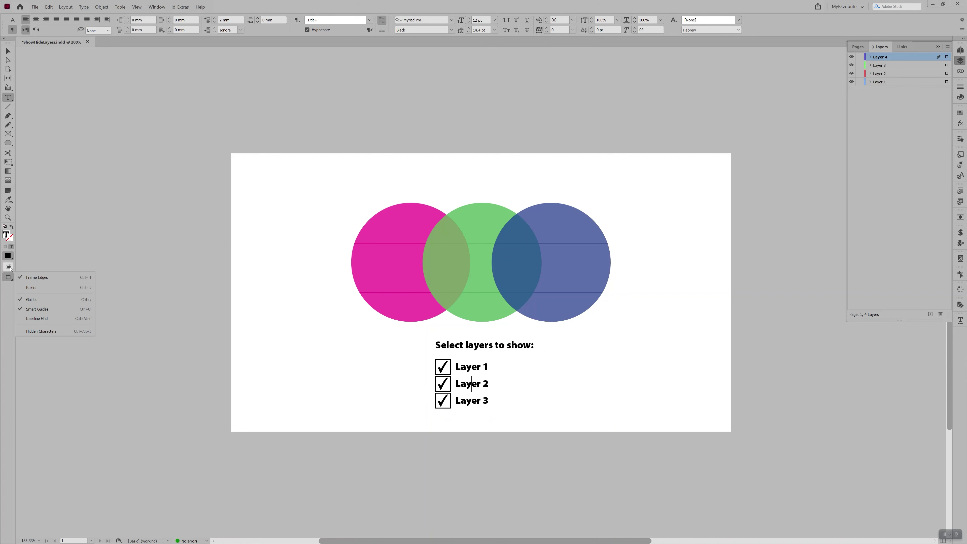
click(35, 332)
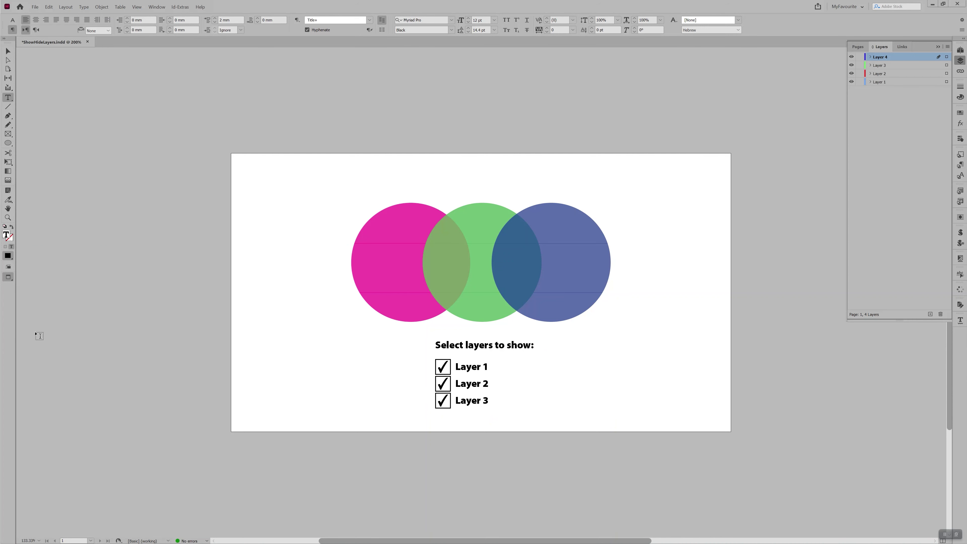
key(w)
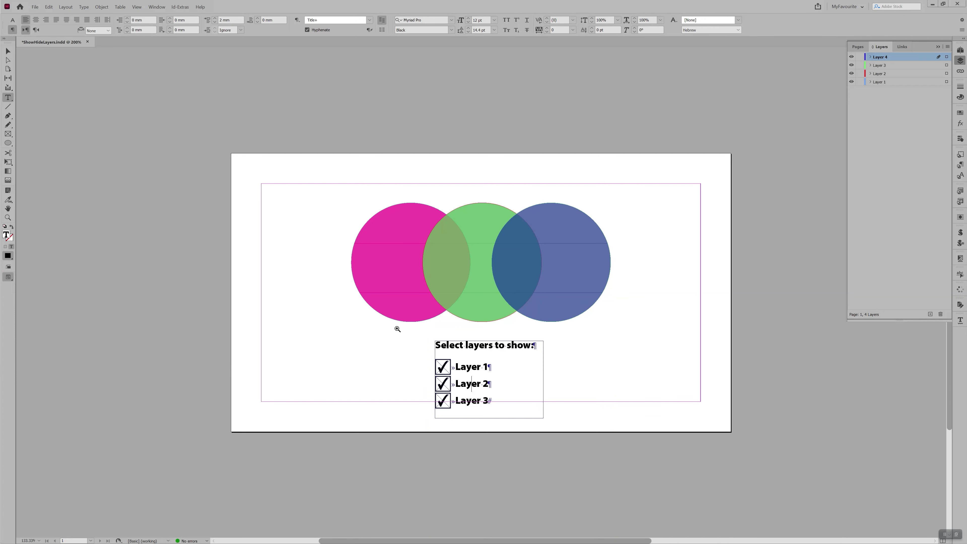
drag(395, 327, 574, 427)
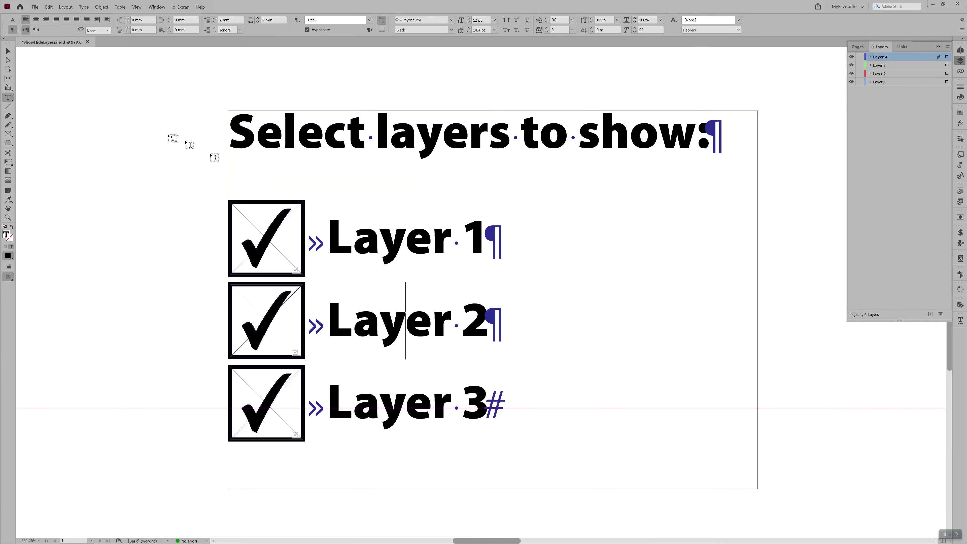
Examine the form field settings and button values of the Layer 1 and Layer 2 checkboxes.
click(7, 50)
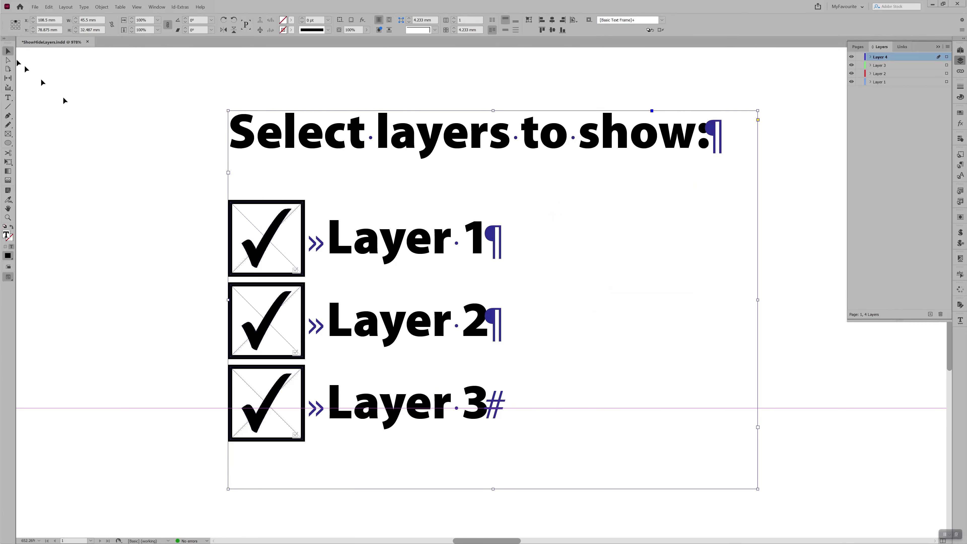
click(257, 208)
click(956, 134)
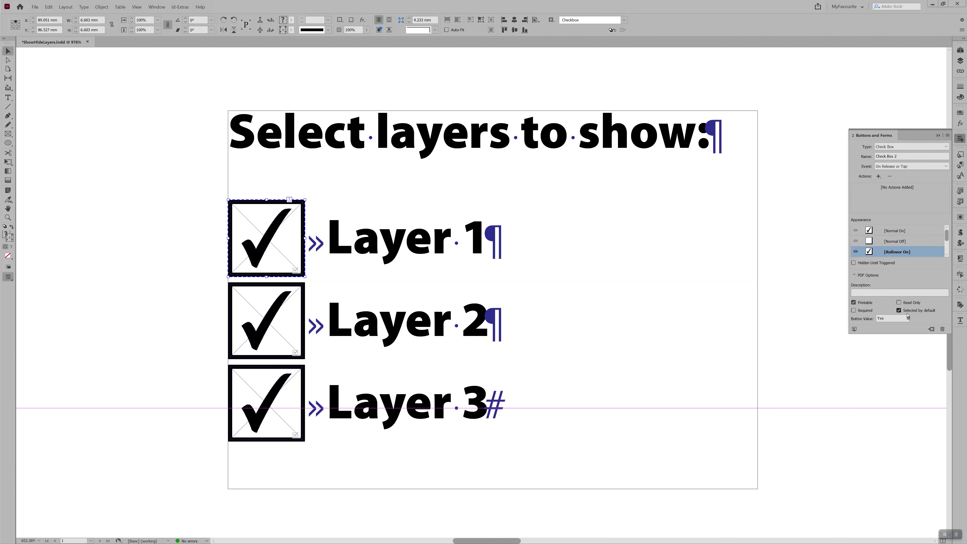
click(299, 328)
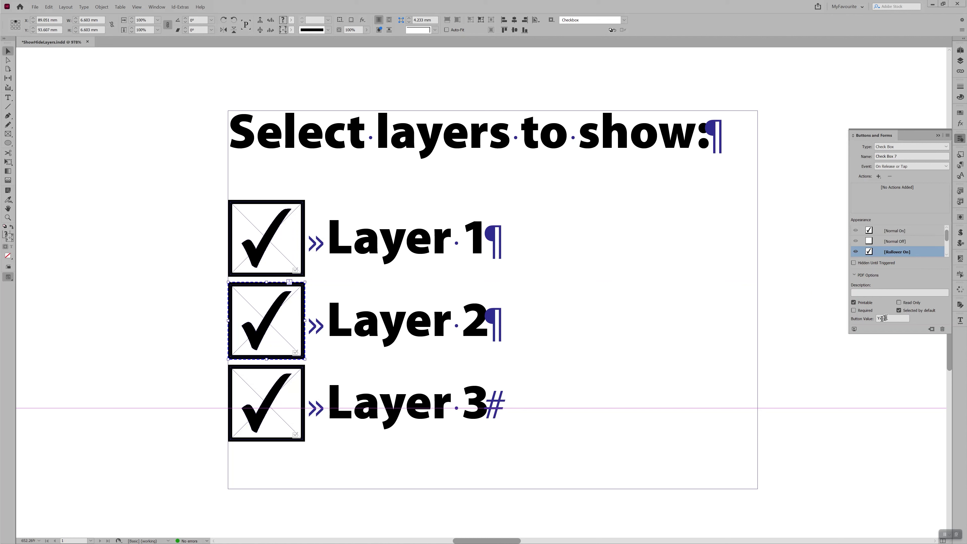
click(304, 249)
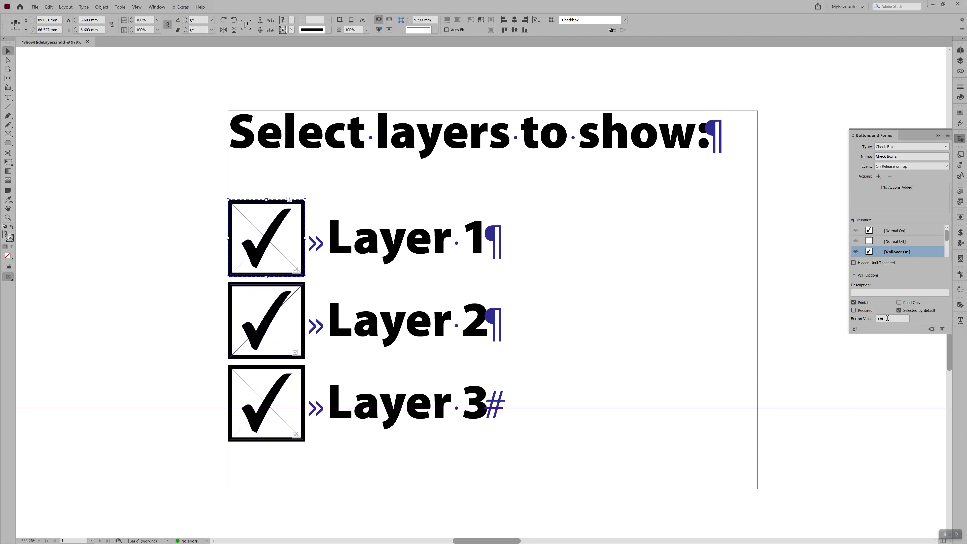
double_click(885, 318)
click(304, 300)
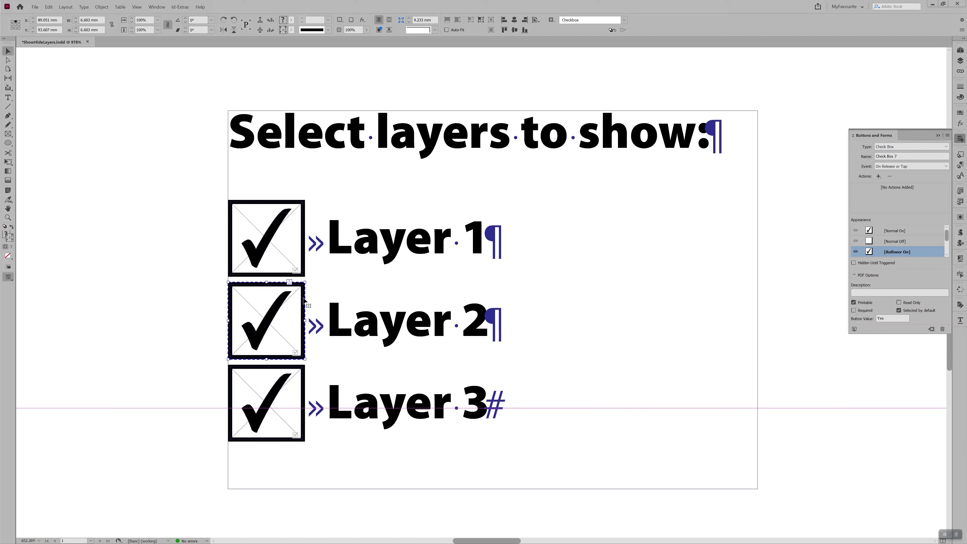
click(533, 255)
Open FormMaker Pro and place its dialog beside the layer checkbox list so the checkboxes stay accessible.
key(ctrl+0)
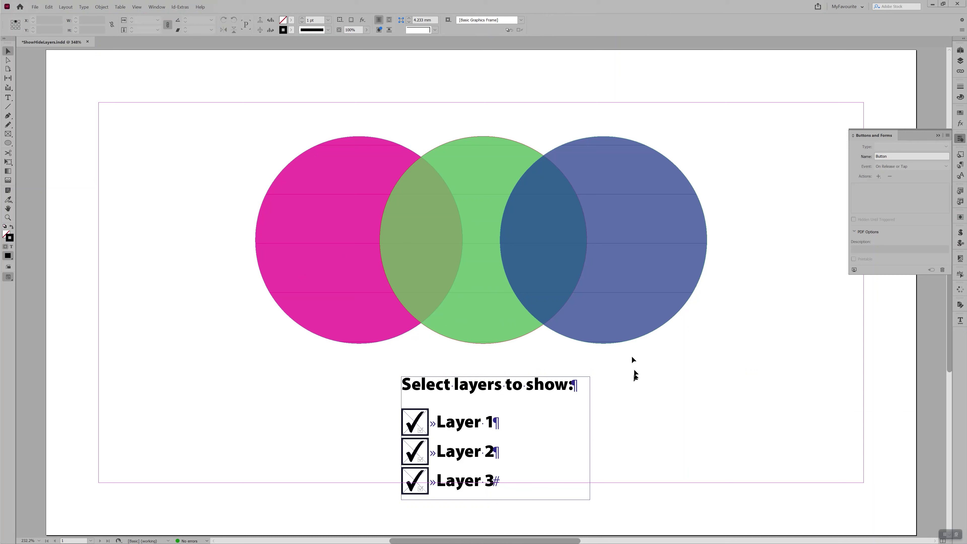
click(184, 8)
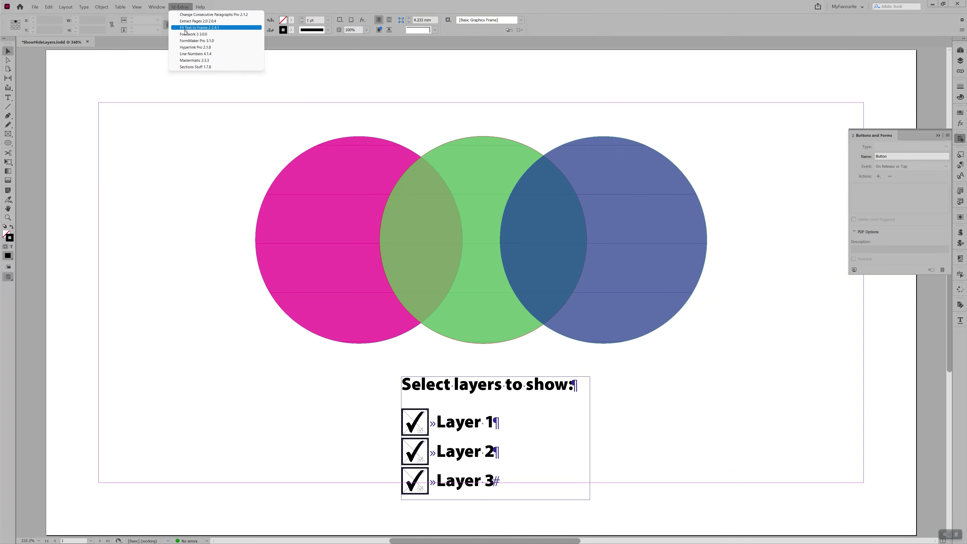
click(188, 41)
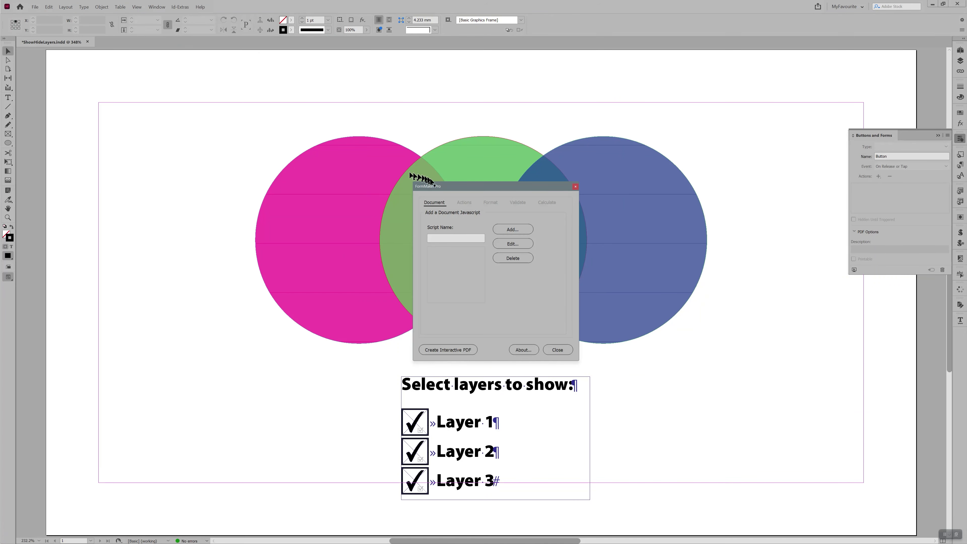
drag(448, 189, 637, 221)
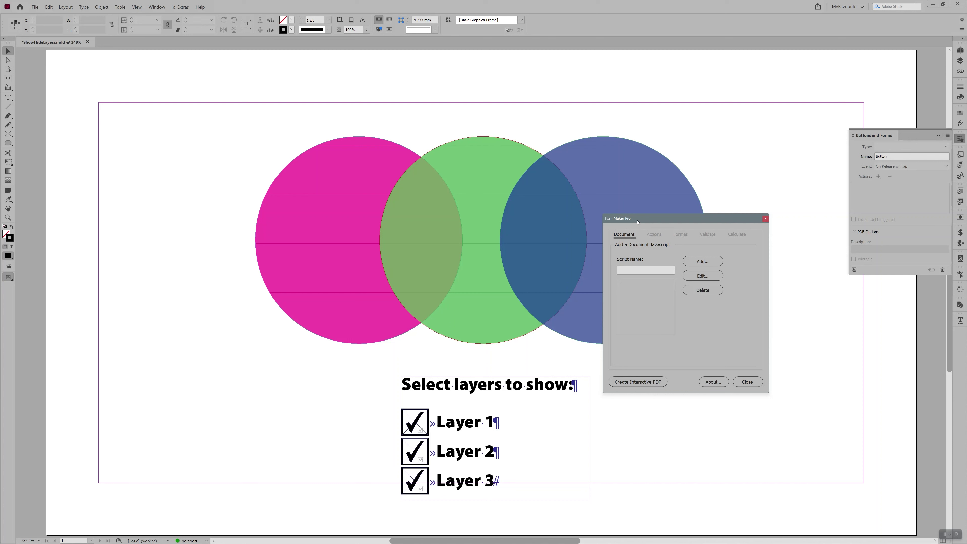
drag(637, 221, 640, 308)
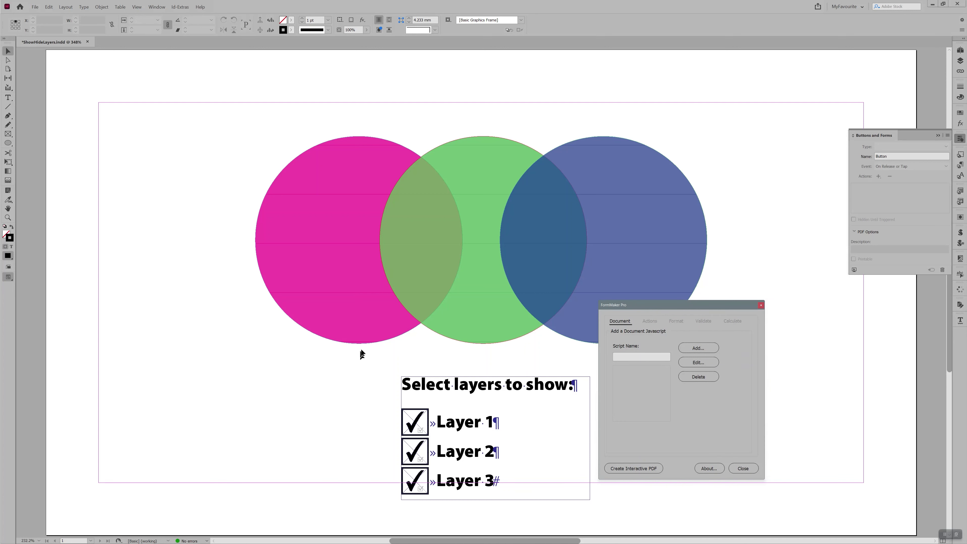
Choose Mouse Up as the JavaScript trigger for the Layer 1 checkbox and open its script for editing.
click(407, 424)
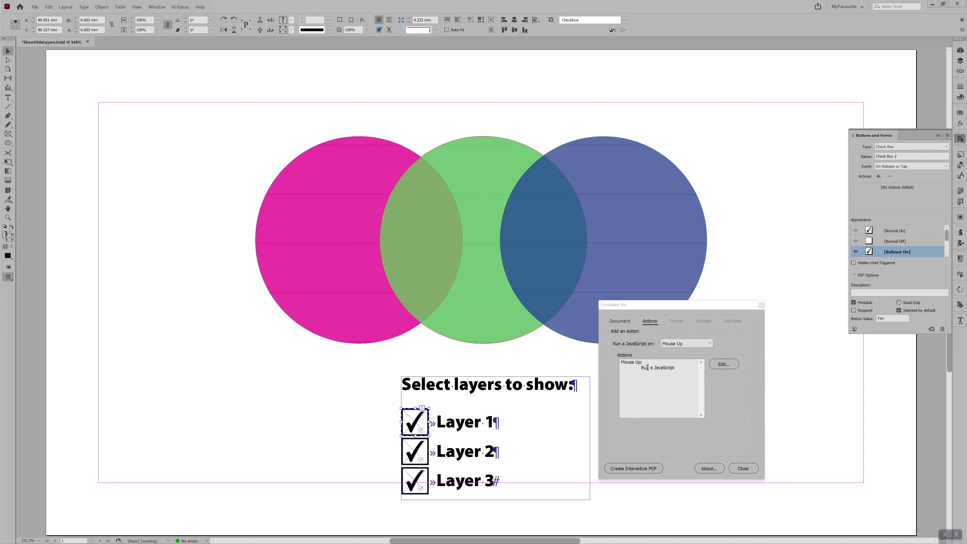
click(678, 344)
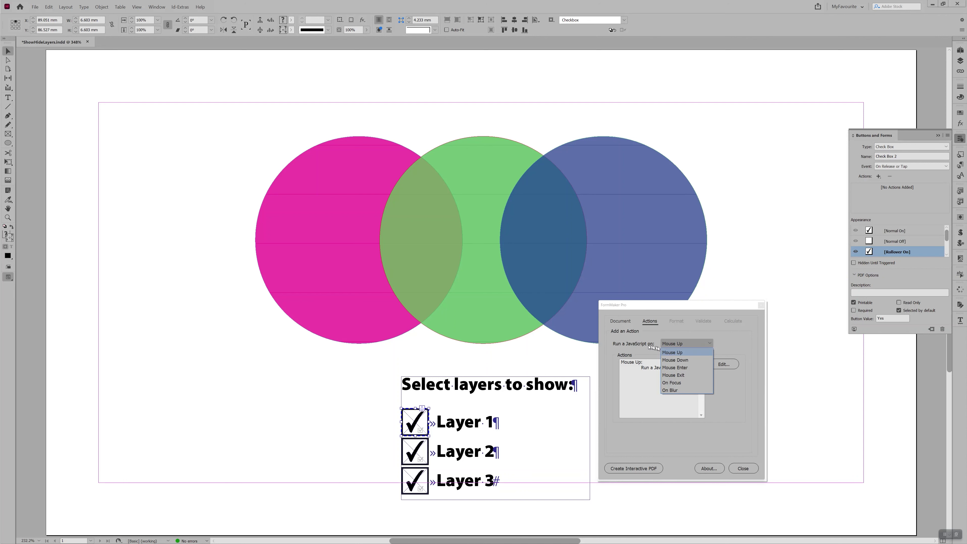
click(672, 353)
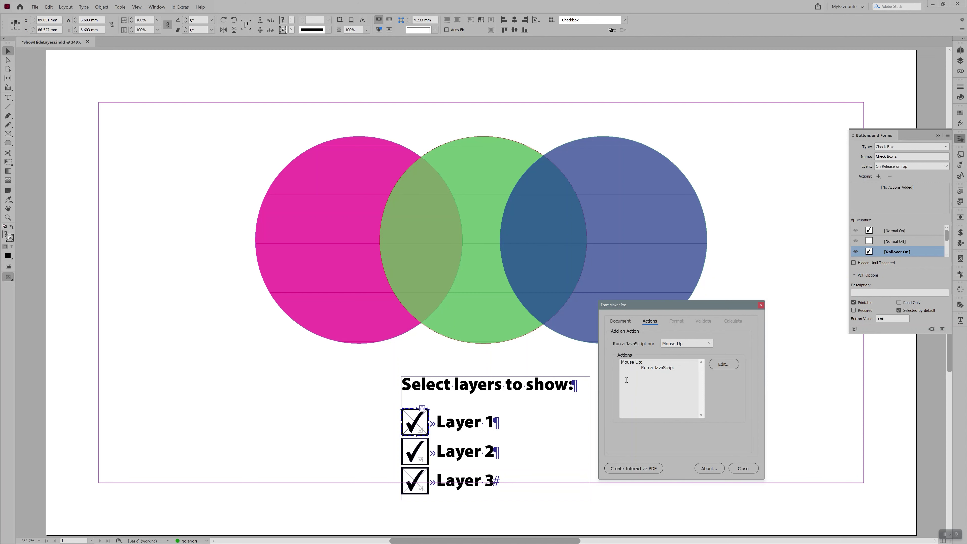
click(723, 364)
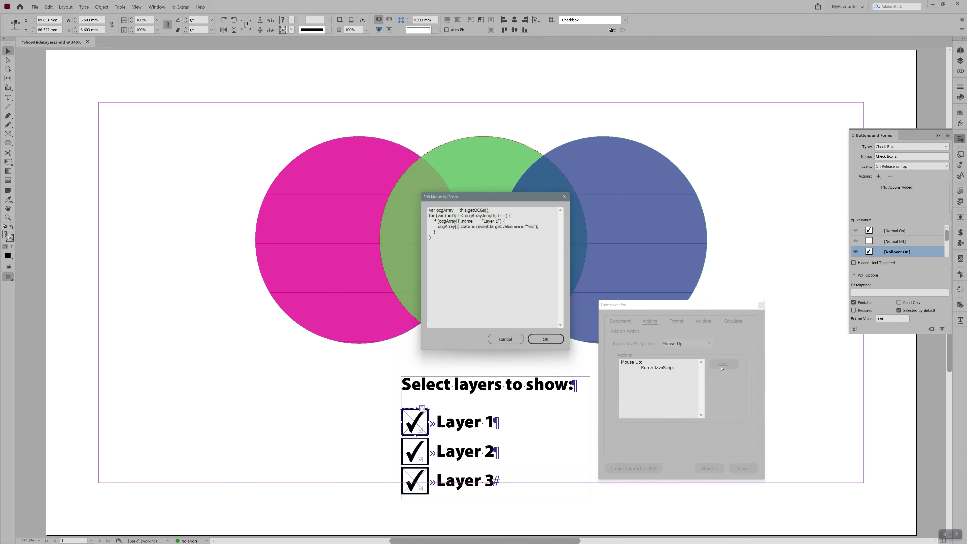
Select the whole Mouse Up script, switch to its copy in ExtendScript Toolkit, and move and narrow that window.
drag(517, 266, 408, 206)
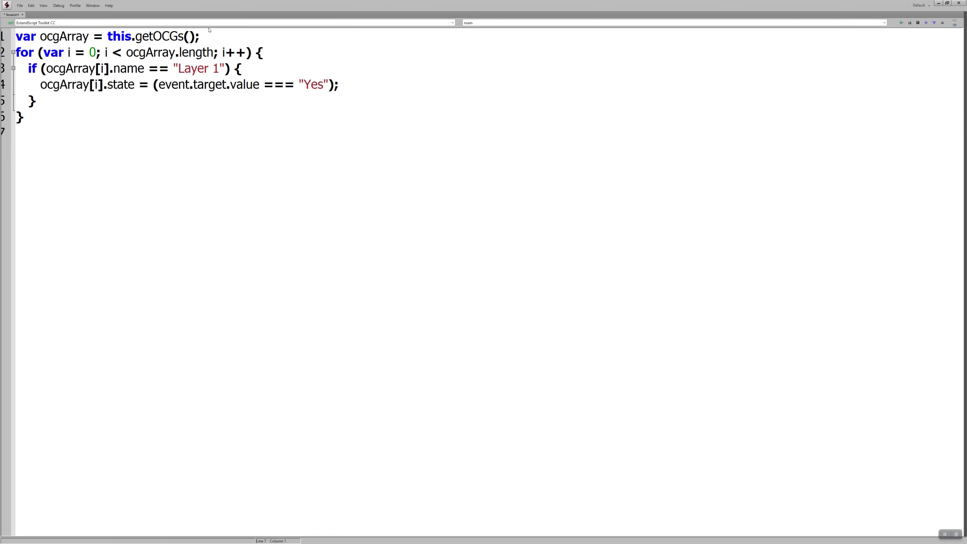
drag(203, 6, 340, 121)
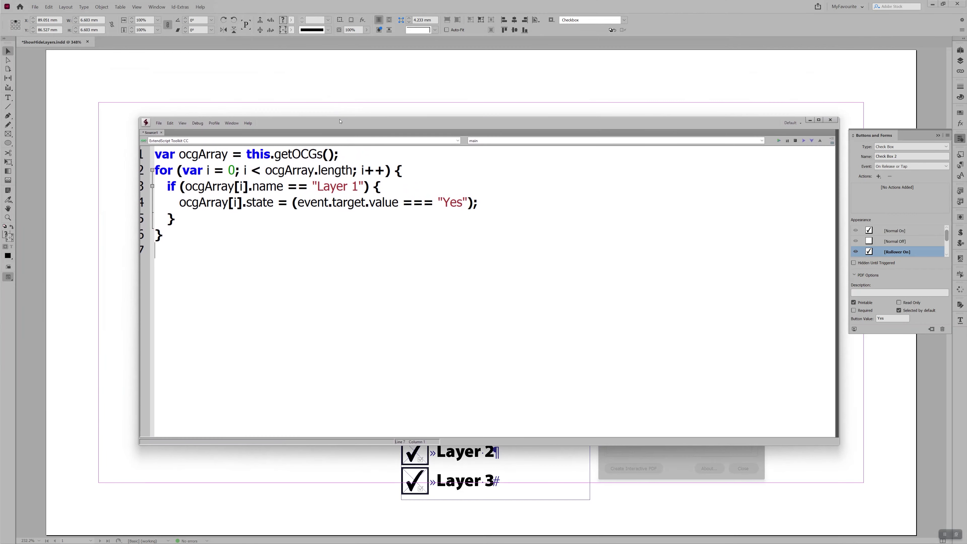
drag(838, 290, 663, 305)
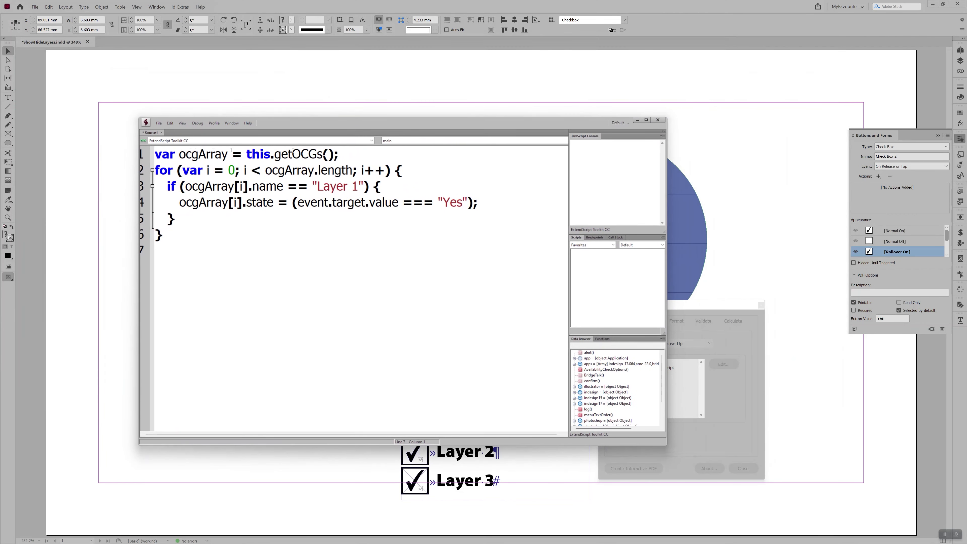
Examine the script's ocgArray variable, getOCGs call, for loop and "Layer 1" name comparison against the checkbox list.
double_click(202, 156)
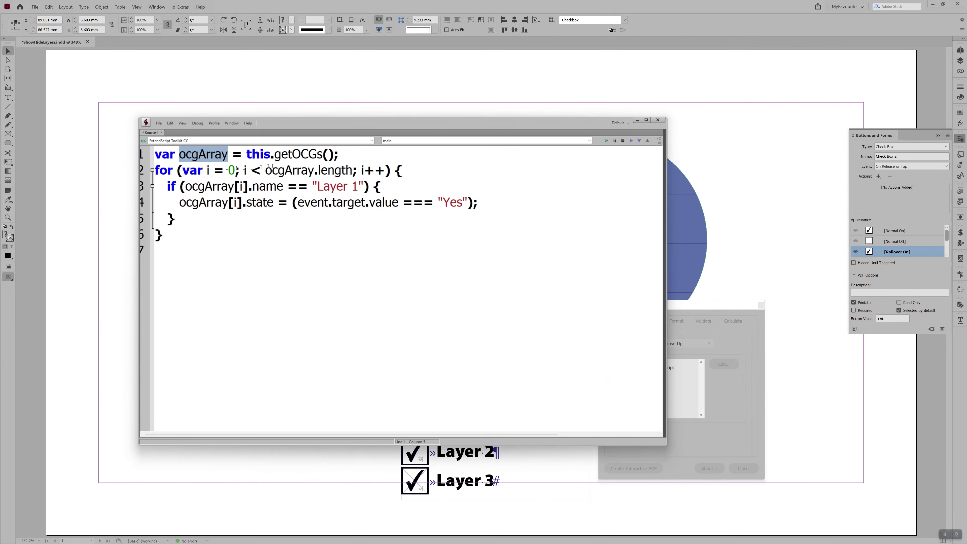
drag(317, 154, 293, 156)
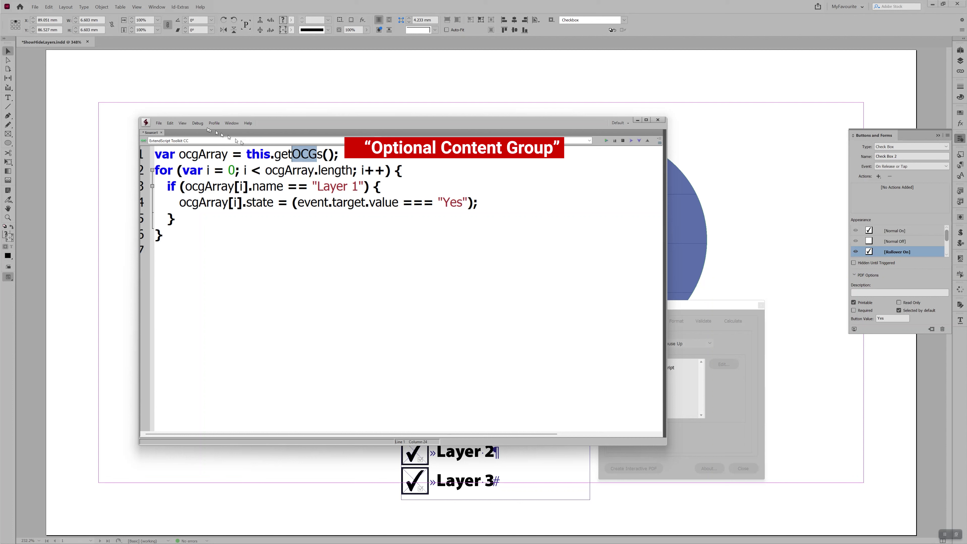
drag(274, 154, 324, 154)
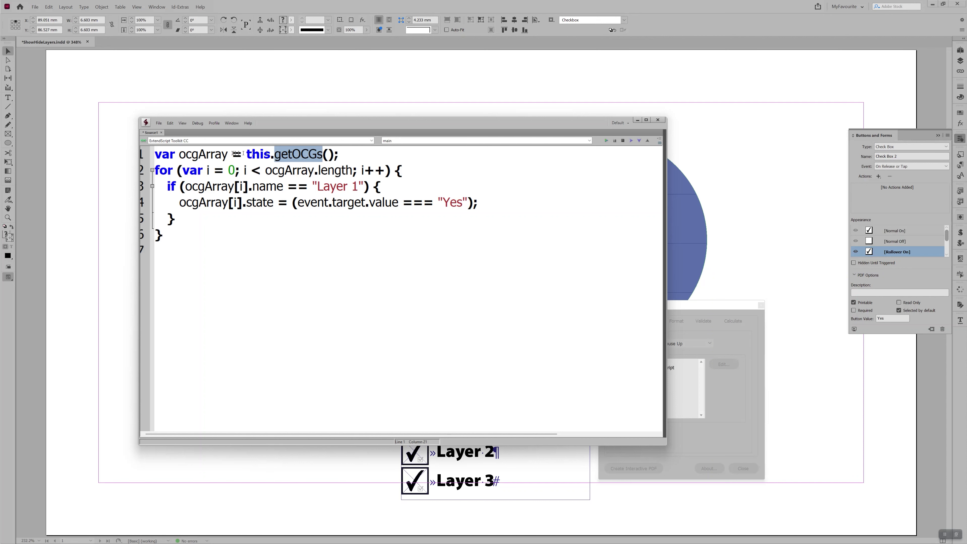
drag(179, 153, 228, 153)
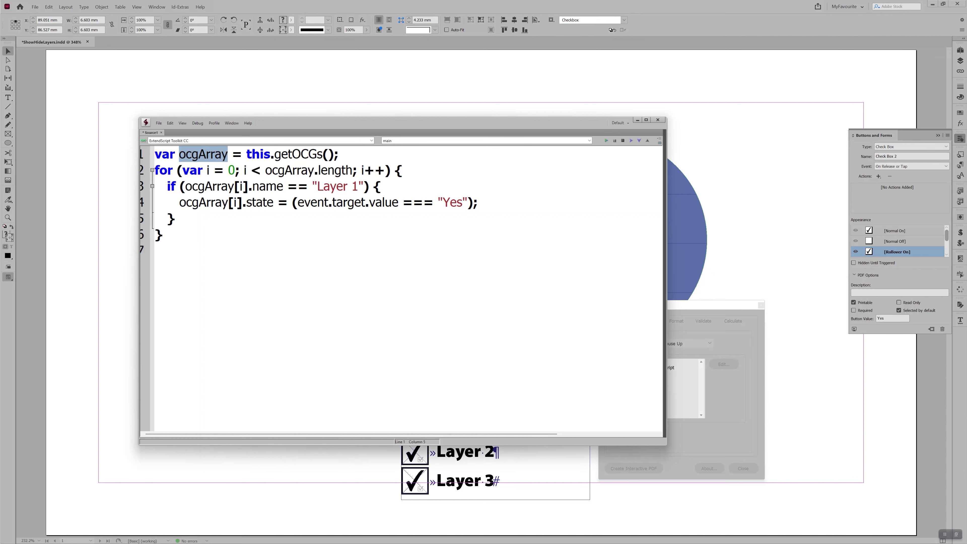
drag(173, 171, 388, 171)
drag(215, 171, 361, 185)
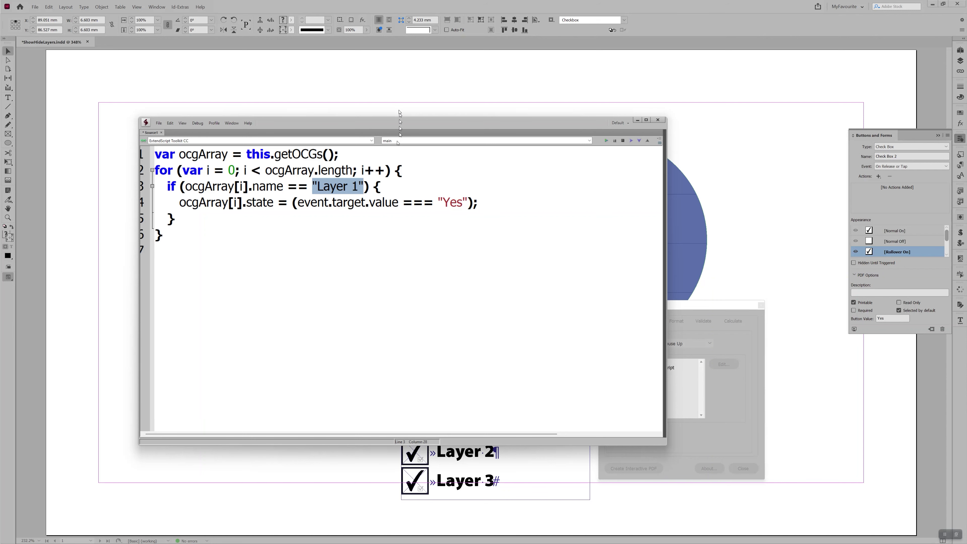
drag(404, 126, 509, 66)
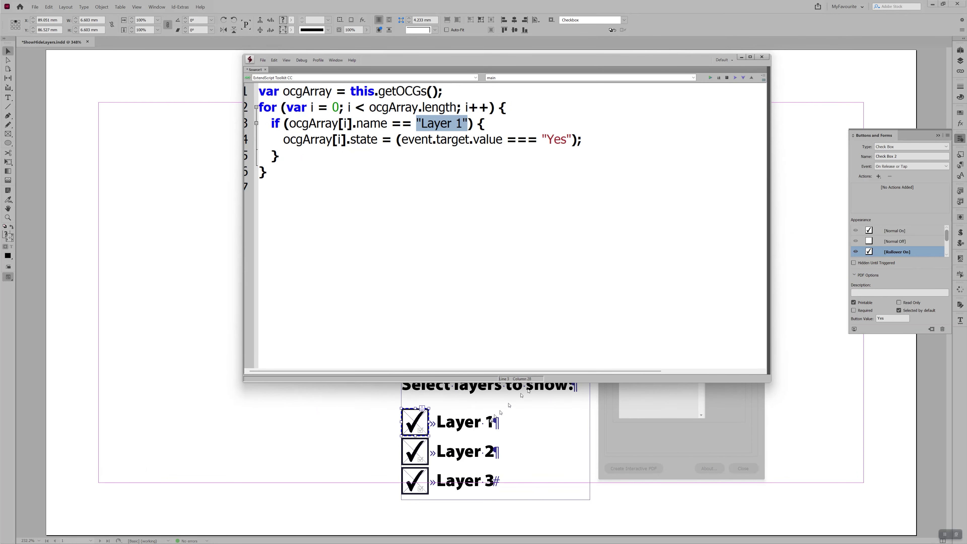
Return to InDesign, close the Mouse Up script editor, and check which layer the magenta circle is on.
click(795, 255)
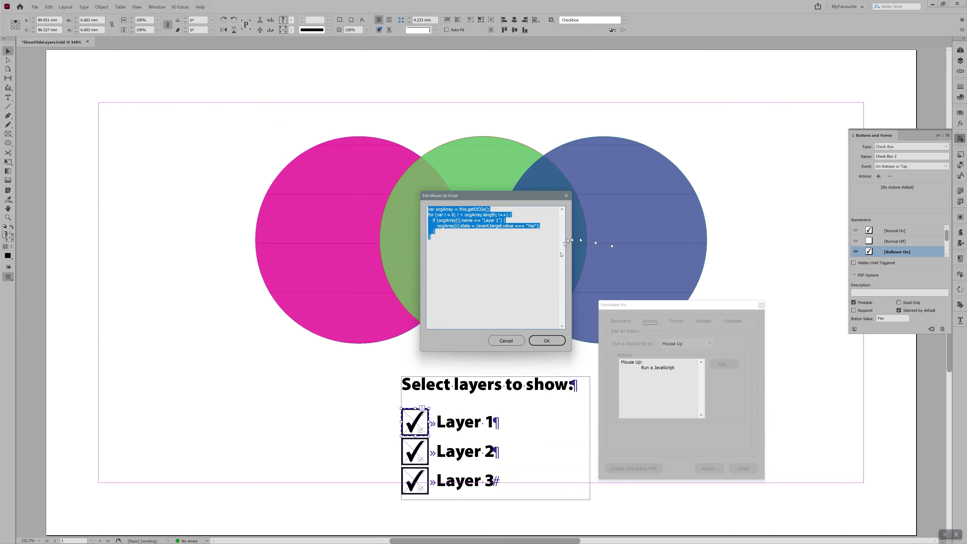
click(546, 340)
click(347, 227)
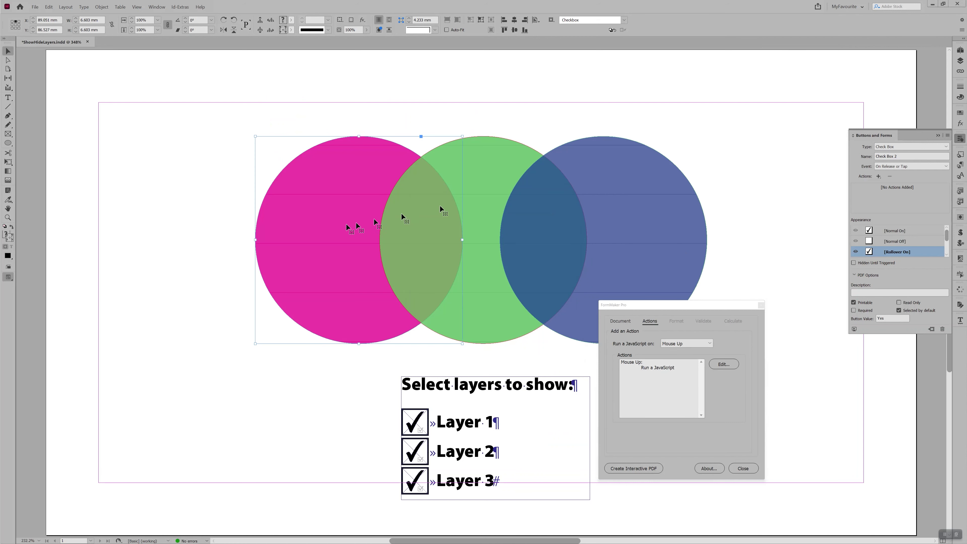
click(960, 61)
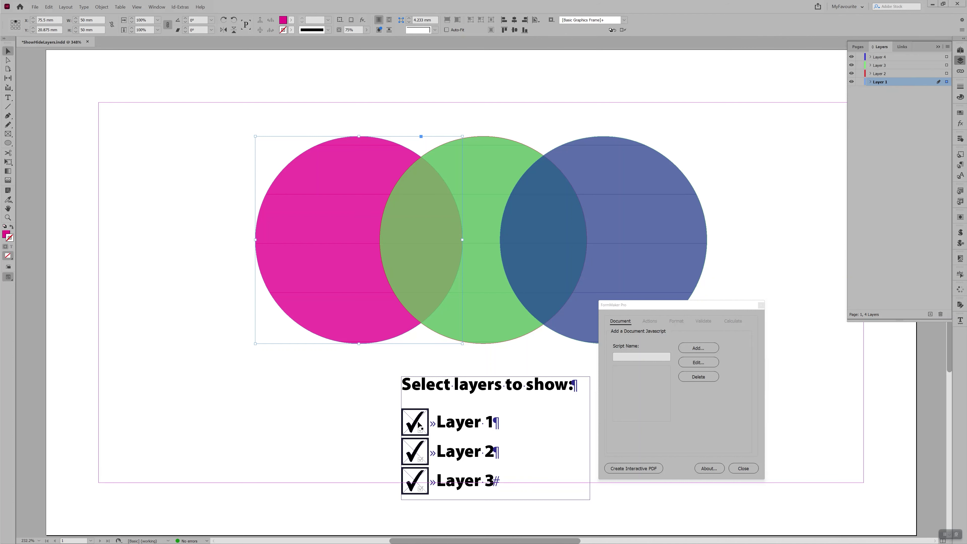
Toggle Layer 1's visibility to see which circle it controls, leaving the layer shown.
click(851, 82)
click(851, 81)
click(851, 82)
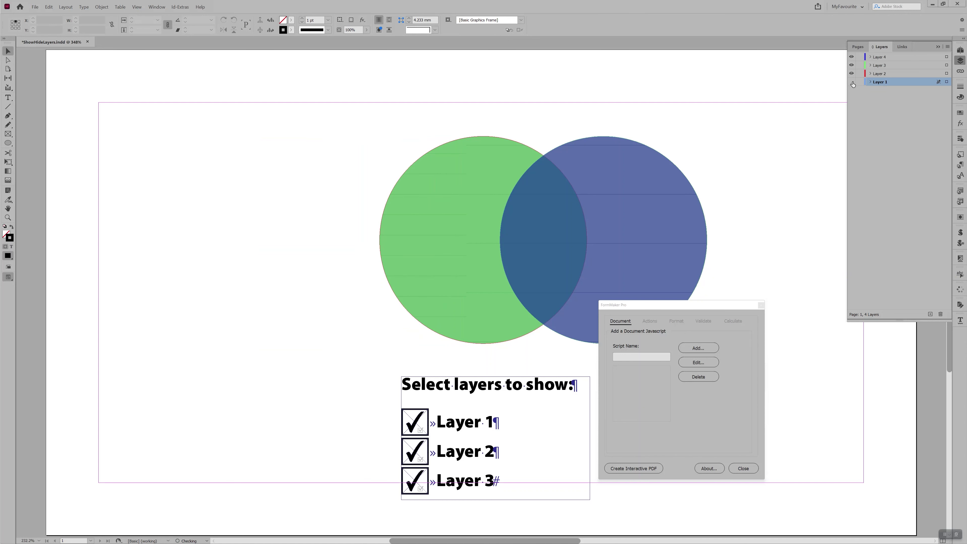
click(851, 82)
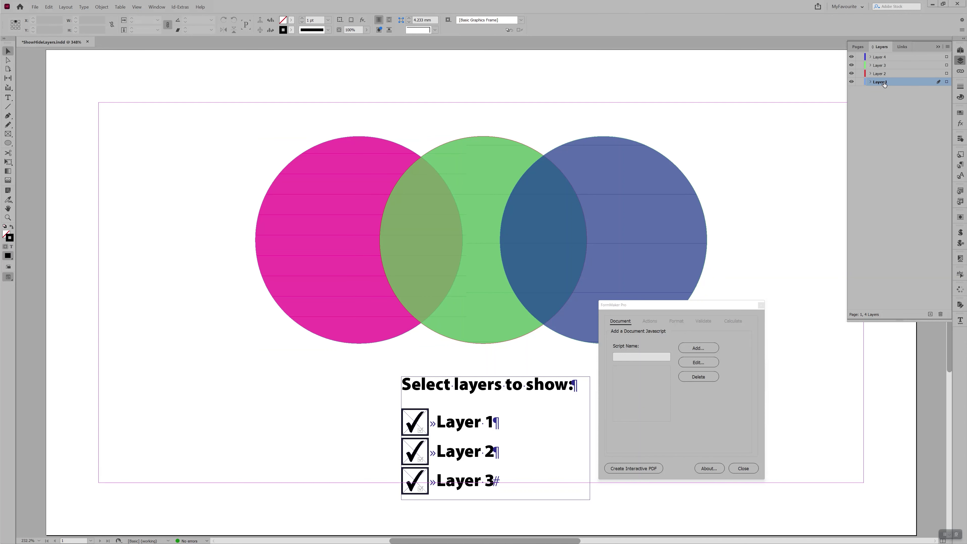
Switch to the script in ExtendScript Toolkit and examine the name comparison and each part of the ocgArray[i].state assignment.
key(alt+Tab)
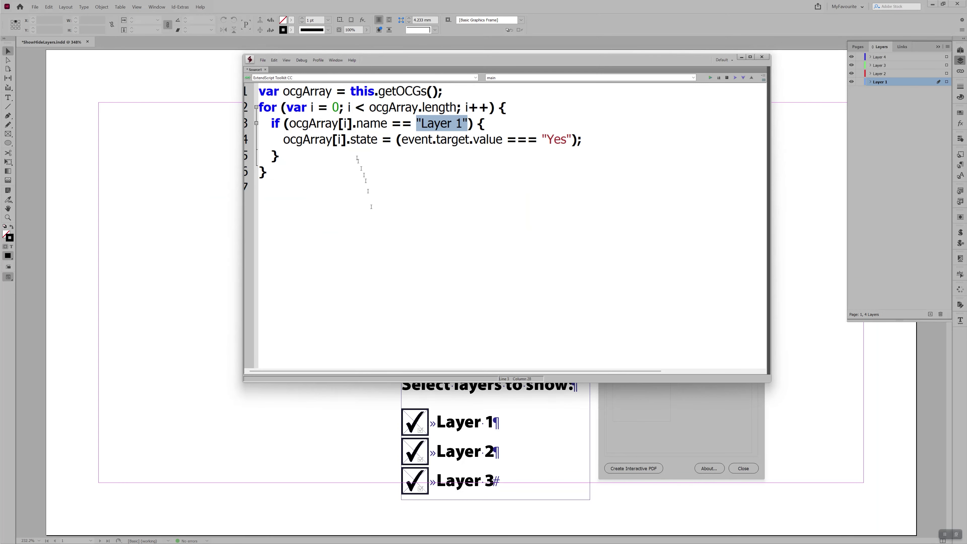
drag(369, 123, 473, 124)
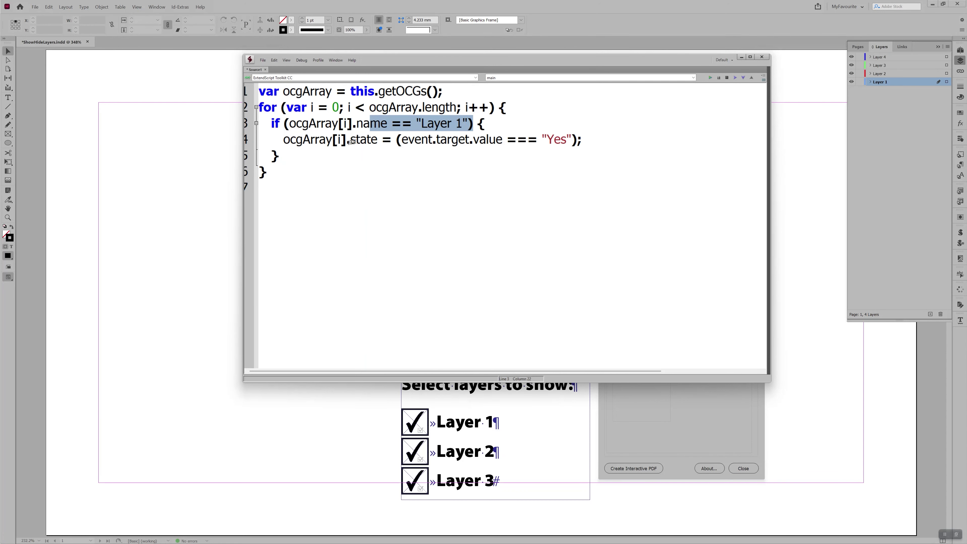
double_click(364, 140)
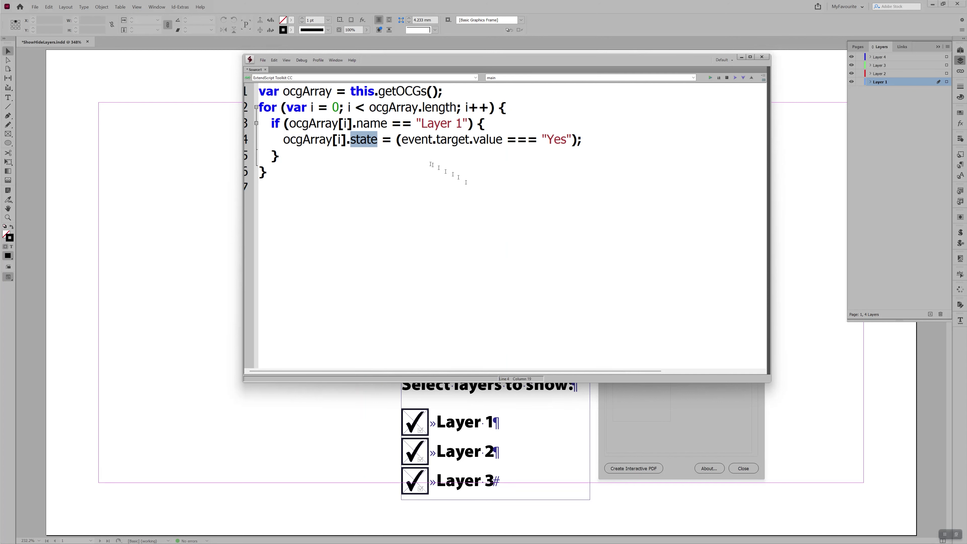
click(408, 141)
double_click(409, 140)
double_click(454, 141)
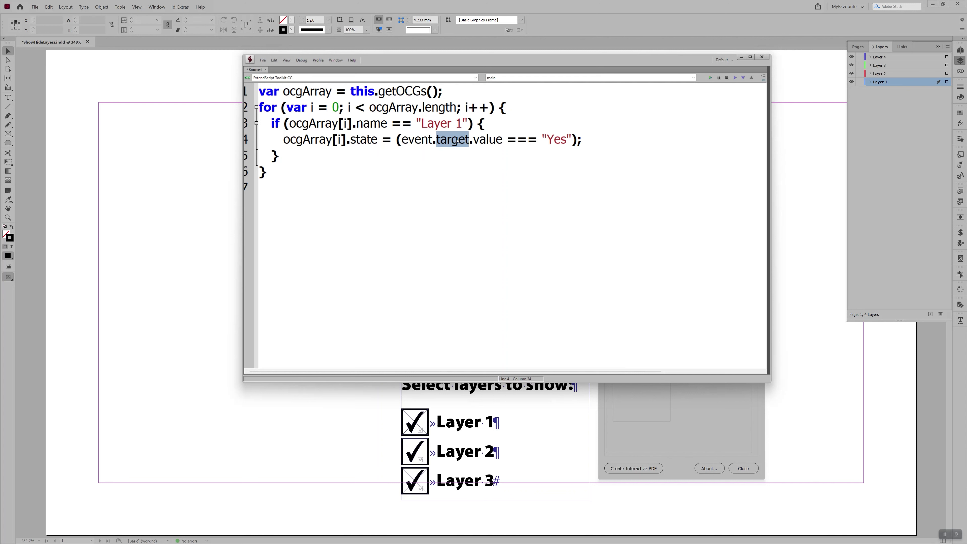
double_click(487, 141)
drag(546, 140, 581, 139)
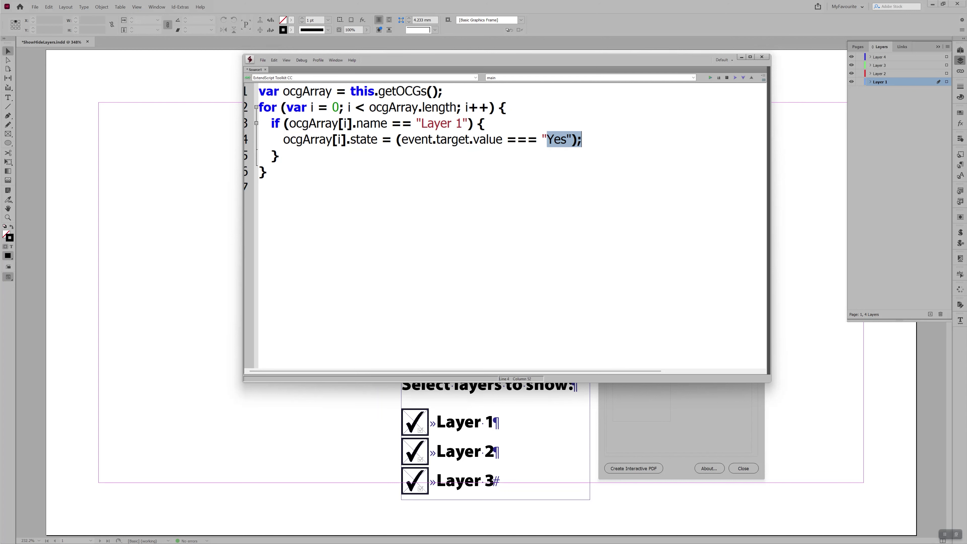
click(565, 141)
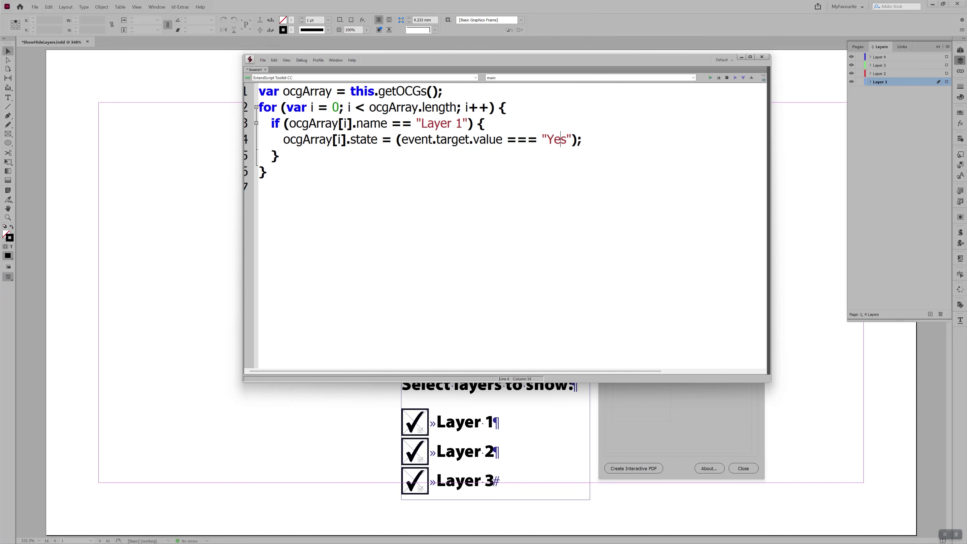
Review the (event.target.value === "Yes") condition, state property and Layer 1 name, and close the script without saving.
click(396, 139)
drag(395, 140, 574, 141)
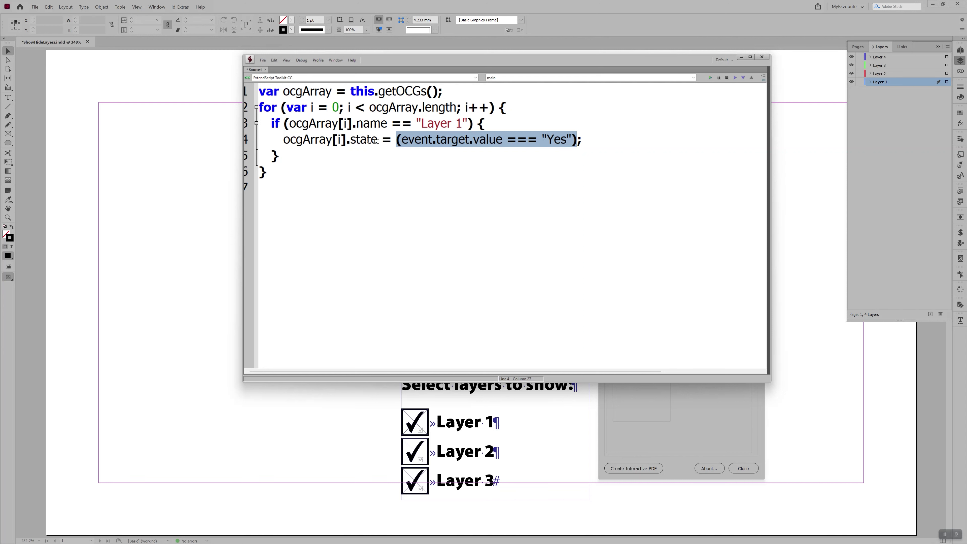
double_click(364, 140)
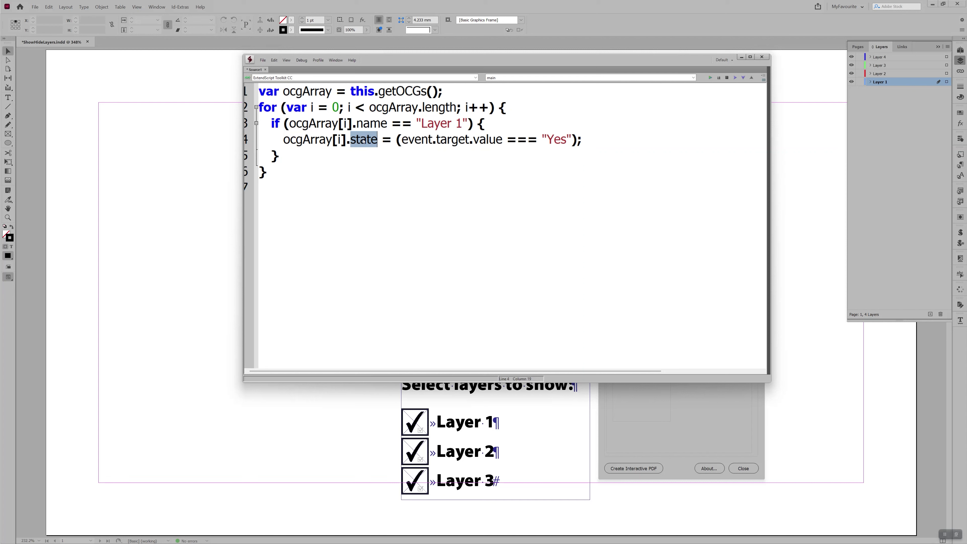
click(420, 123)
drag(420, 124, 463, 124)
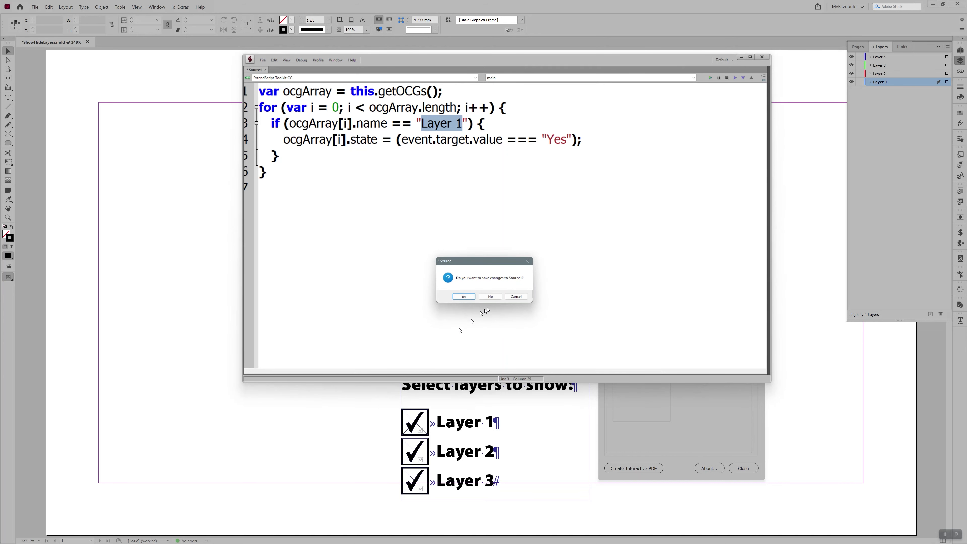
click(490, 299)
In InDesign, open the Layer 2 checkbox's Mouse Up script, check the layer name it compares, and close the script.
click(419, 417)
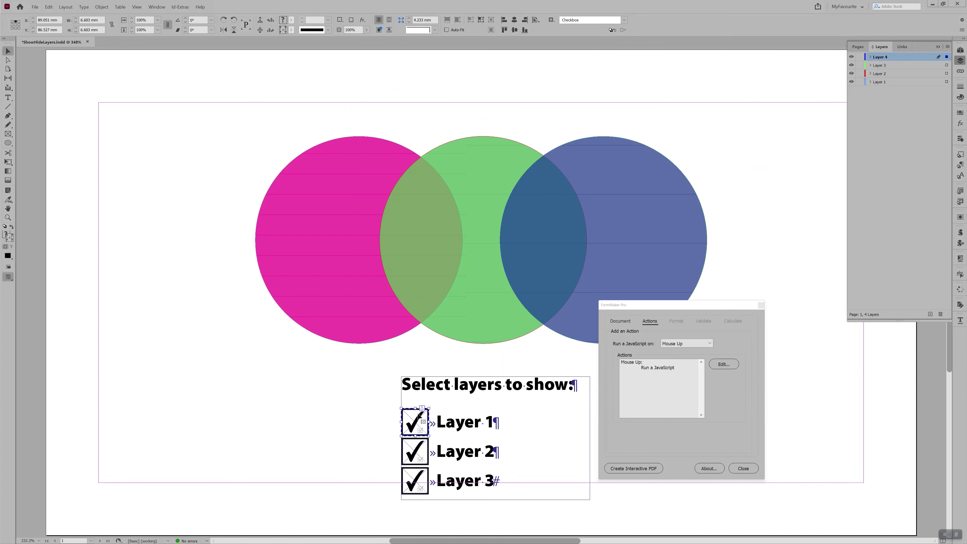
click(415, 448)
click(719, 364)
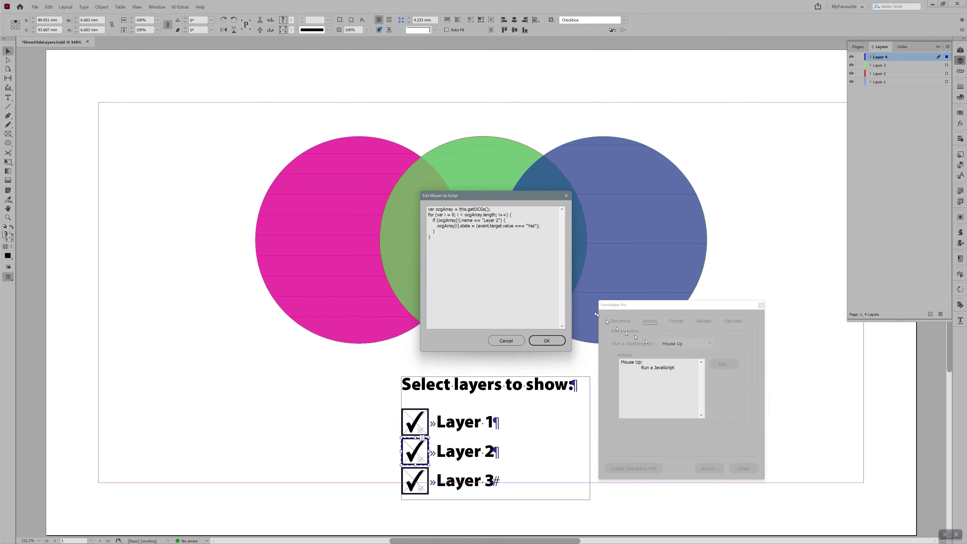
click(499, 221)
drag(499, 220, 485, 221)
click(547, 340)
Open the Layer 3 checkbox's Mouse Up script, check its layer name, and cancel the script editor.
click(414, 480)
click(723, 364)
drag(484, 220, 499, 220)
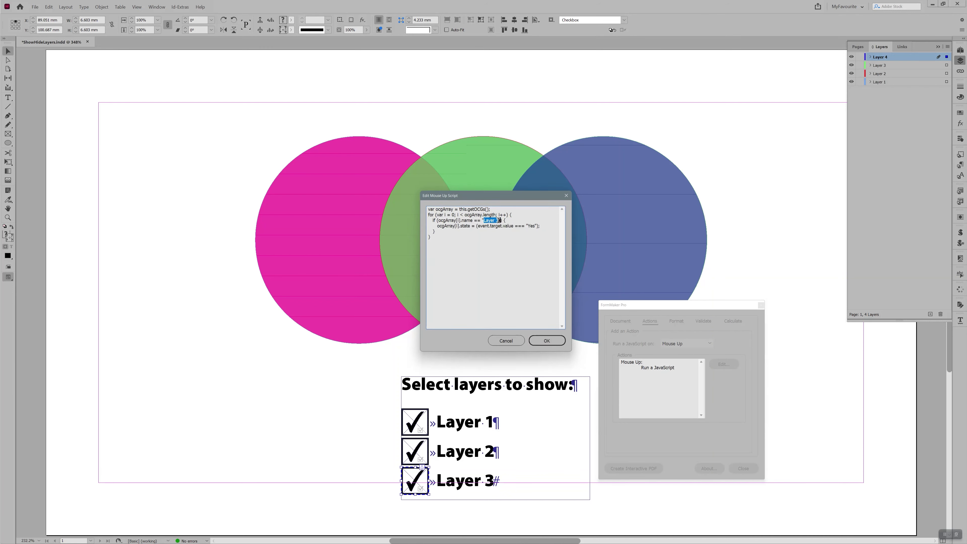
click(508, 340)
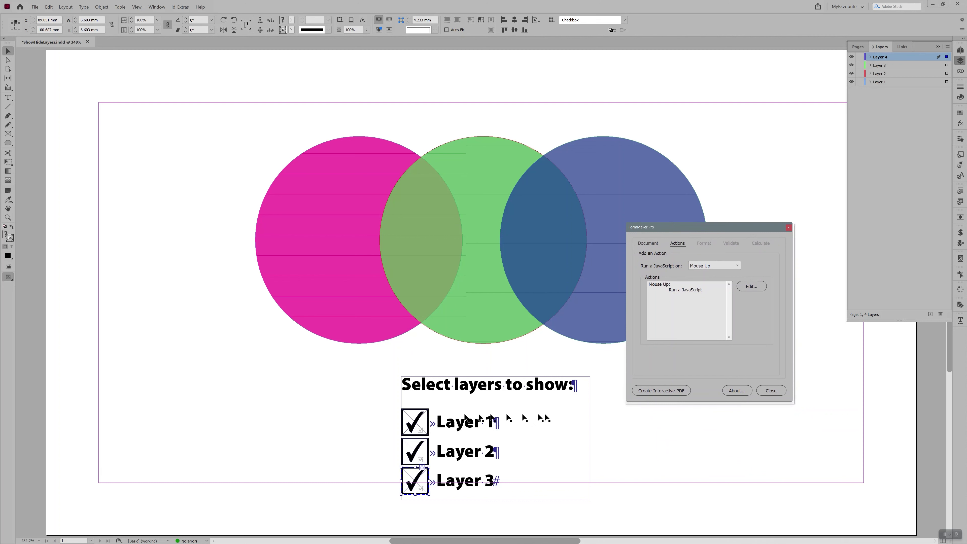
Create the interactive PDF test.pdf from FormMaker Pro with the existing export options, and run FormMaker on it in Acrobat.
click(647, 391)
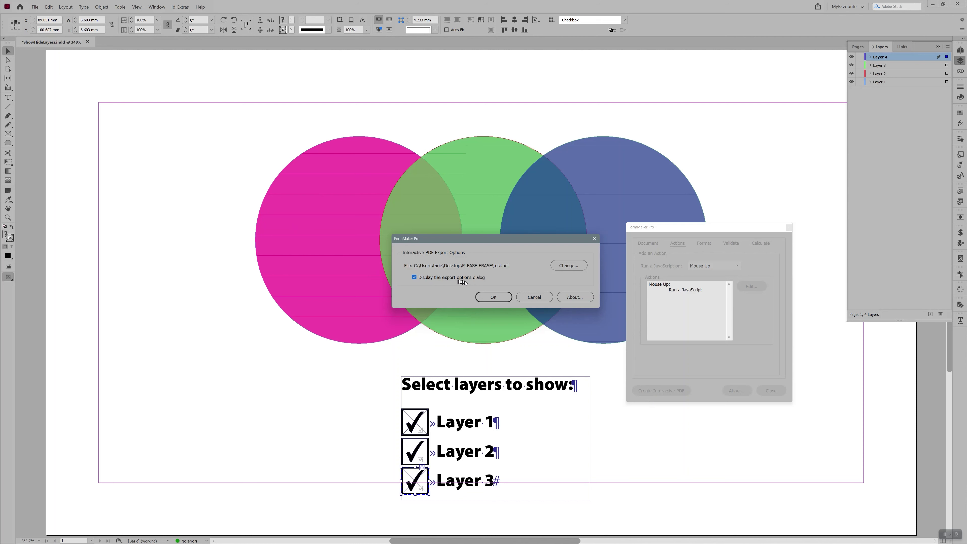
click(484, 297)
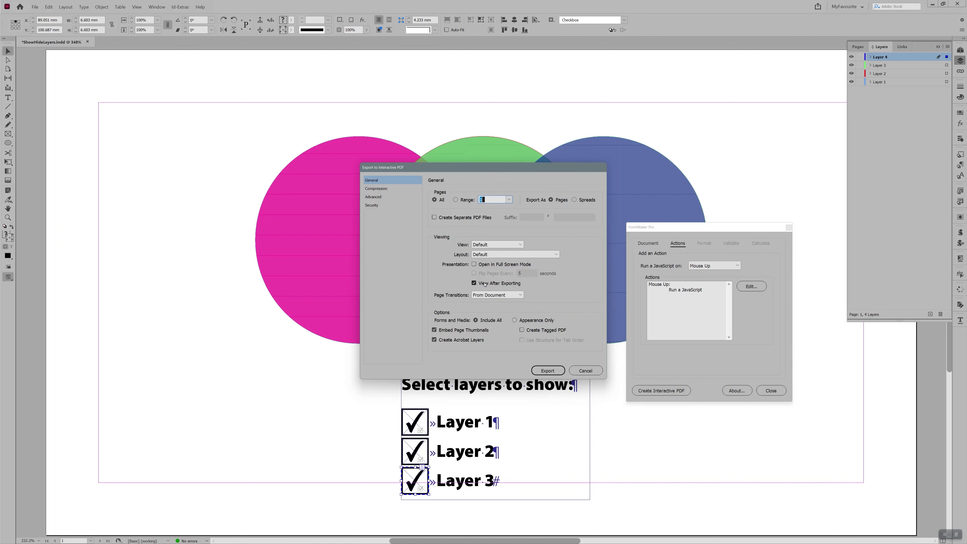
click(544, 370)
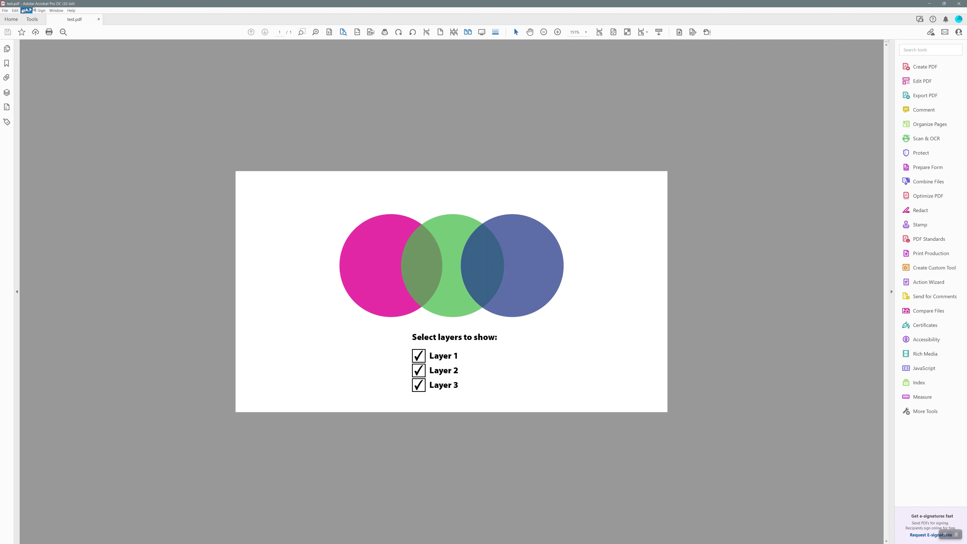
click(15, 10)
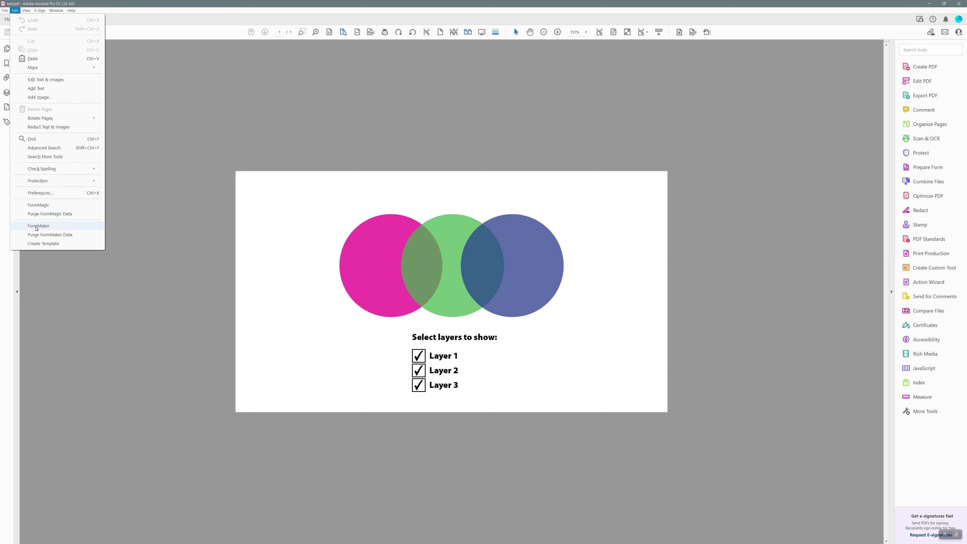
click(36, 227)
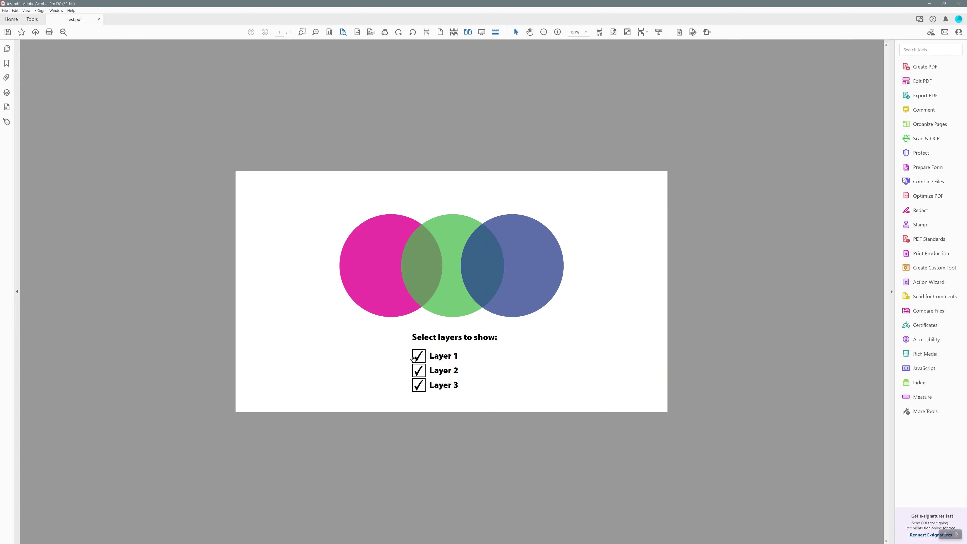
Test the Layer 1, Layer 2 and Layer 3 checkboxes by hiding and showing each layer, and save the PDF.
click(418, 357)
click(418, 358)
click(418, 358)
click(418, 358)
click(418, 367)
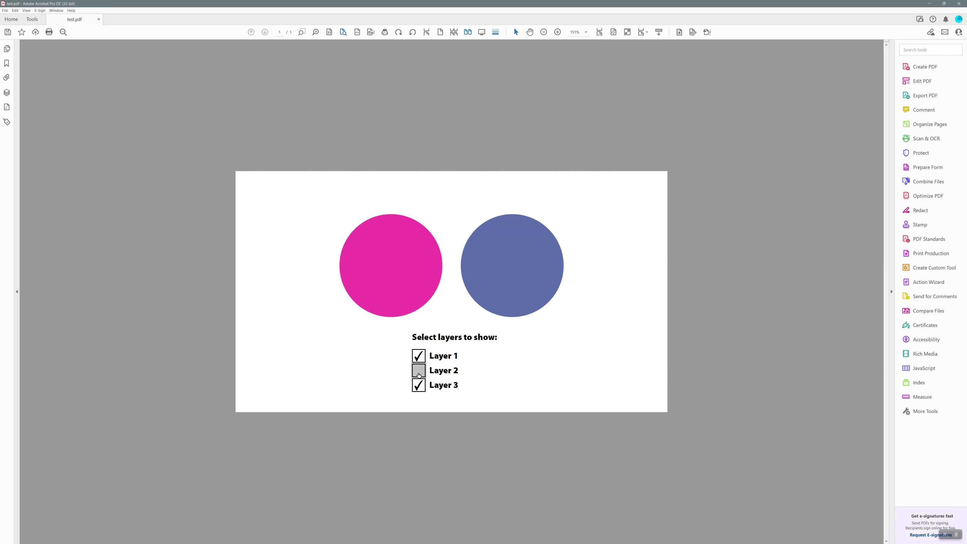
click(419, 367)
click(419, 385)
click(418, 386)
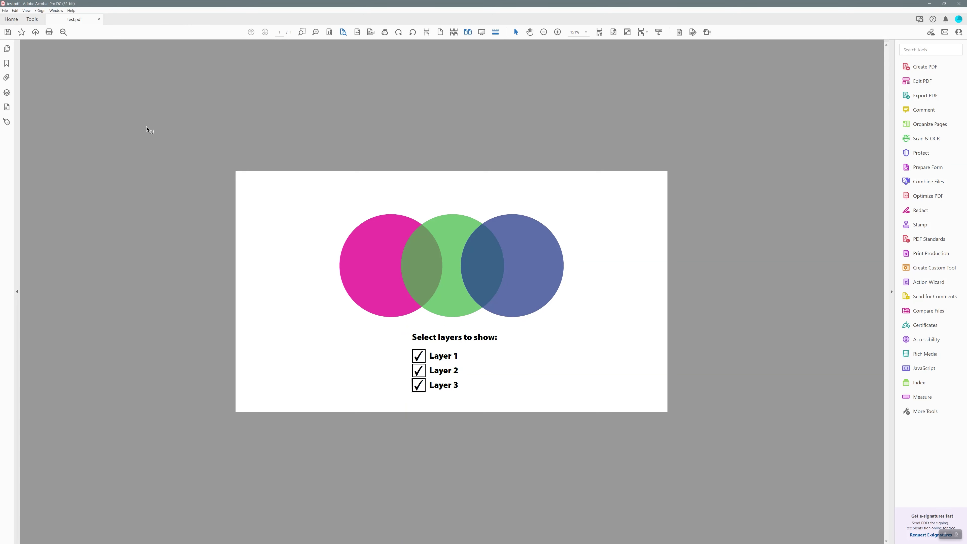
key(ctrl+s)
Test hiding all layers from Layer 1 through Layer 3 and showing them again in reverse order, twice.
click(417, 356)
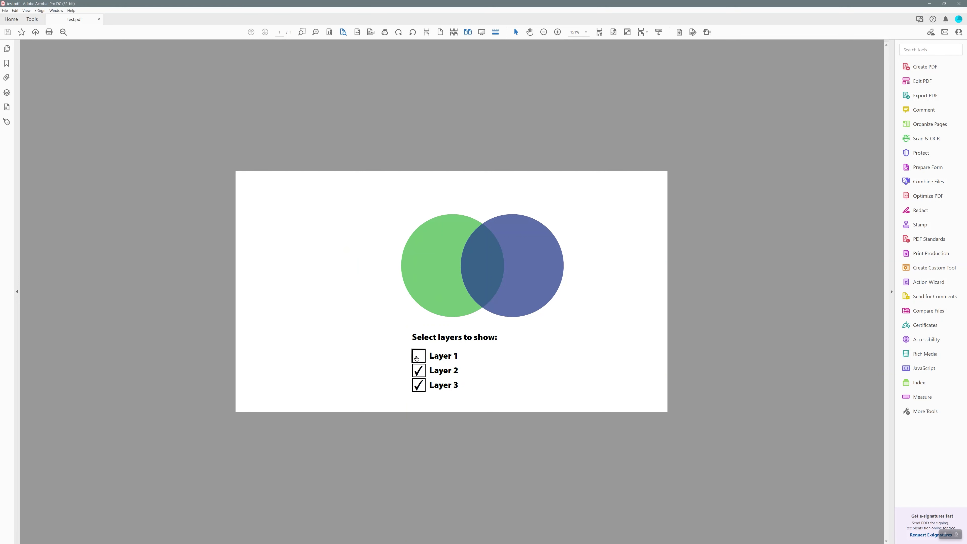
click(417, 370)
click(417, 385)
click(417, 384)
click(418, 370)
click(418, 356)
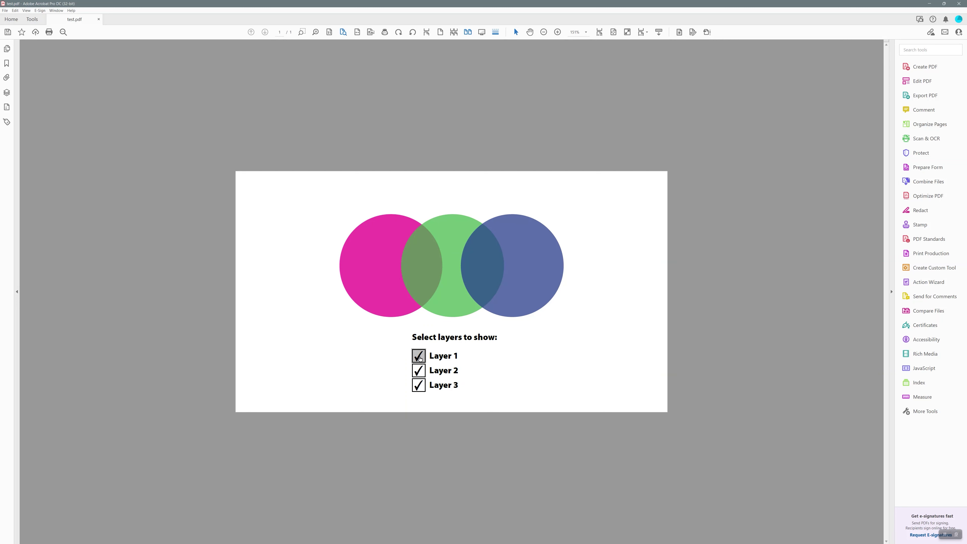
click(419, 358)
click(418, 371)
click(417, 385)
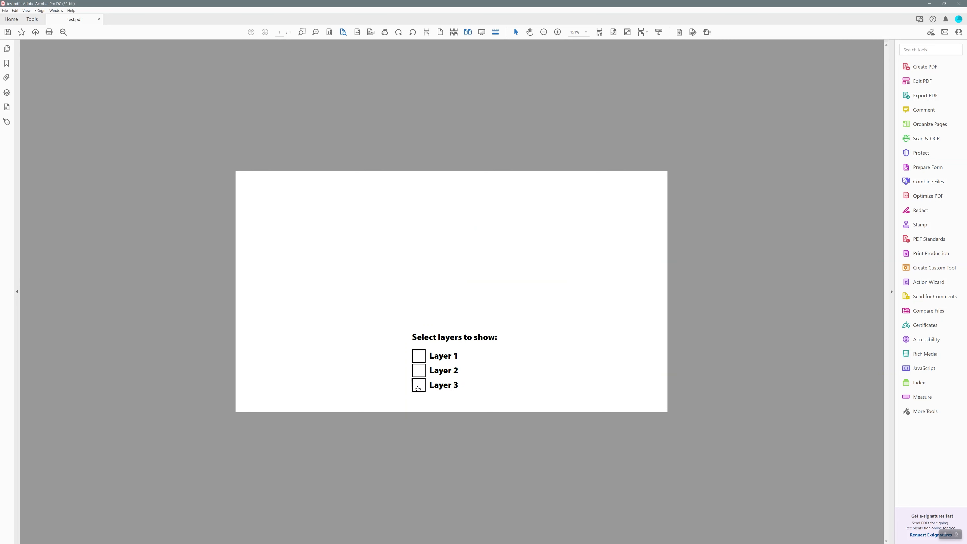
click(417, 386)
click(418, 370)
click(418, 357)
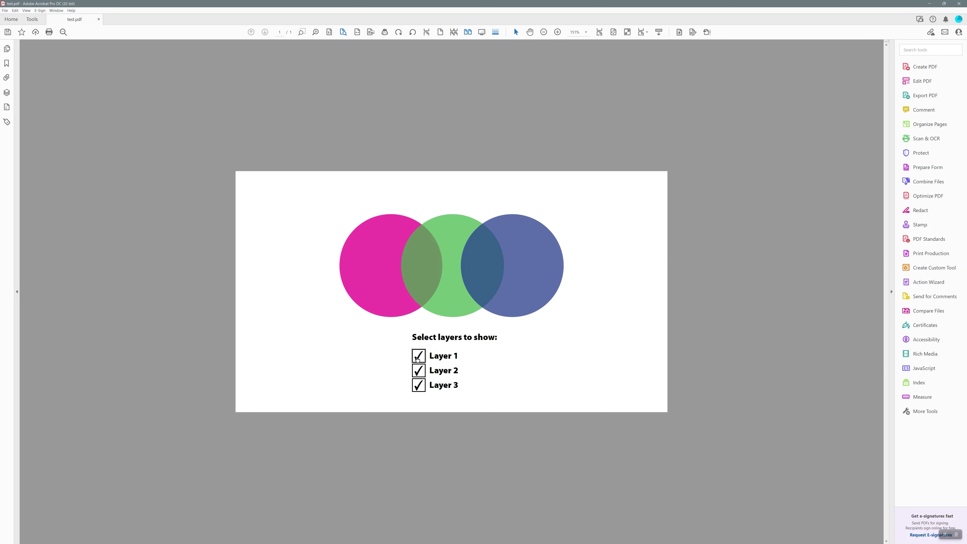
Test mixed checkbox combinations, including showing only Layer 2, and turn all three layers back on.
click(418, 370)
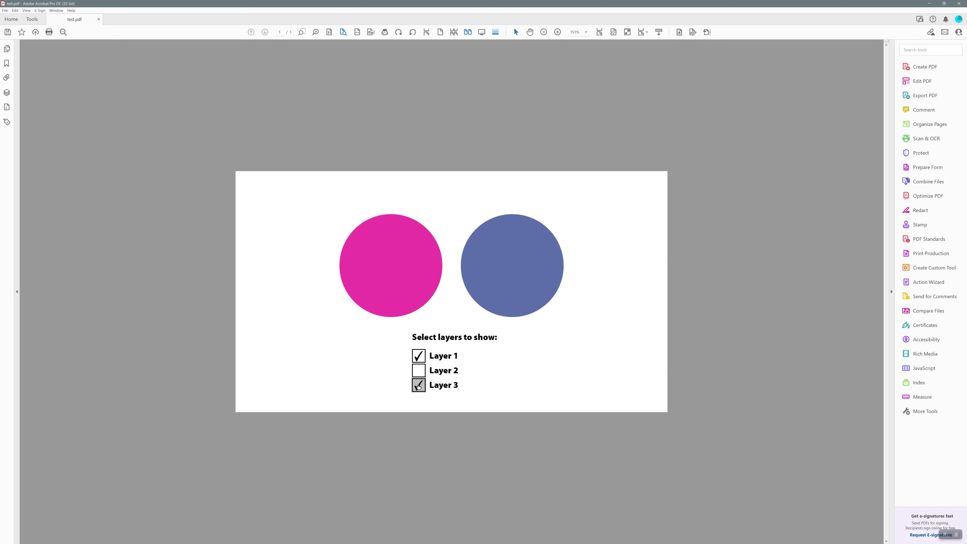
click(418, 385)
click(418, 370)
click(418, 356)
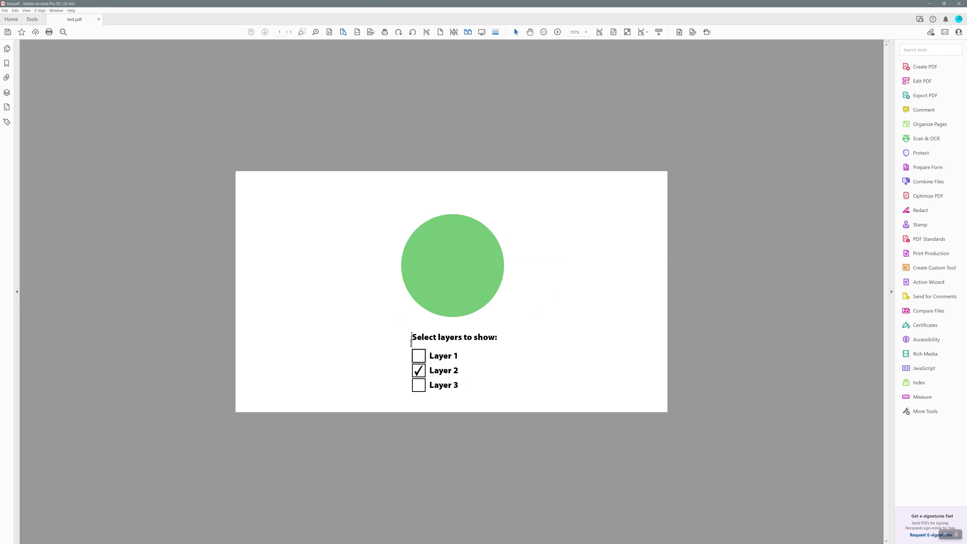
click(417, 356)
click(417, 385)
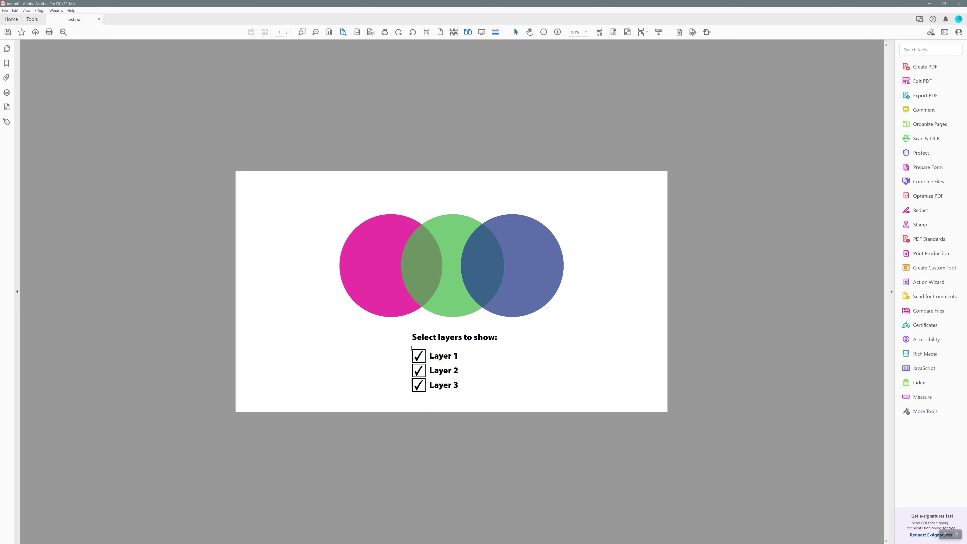